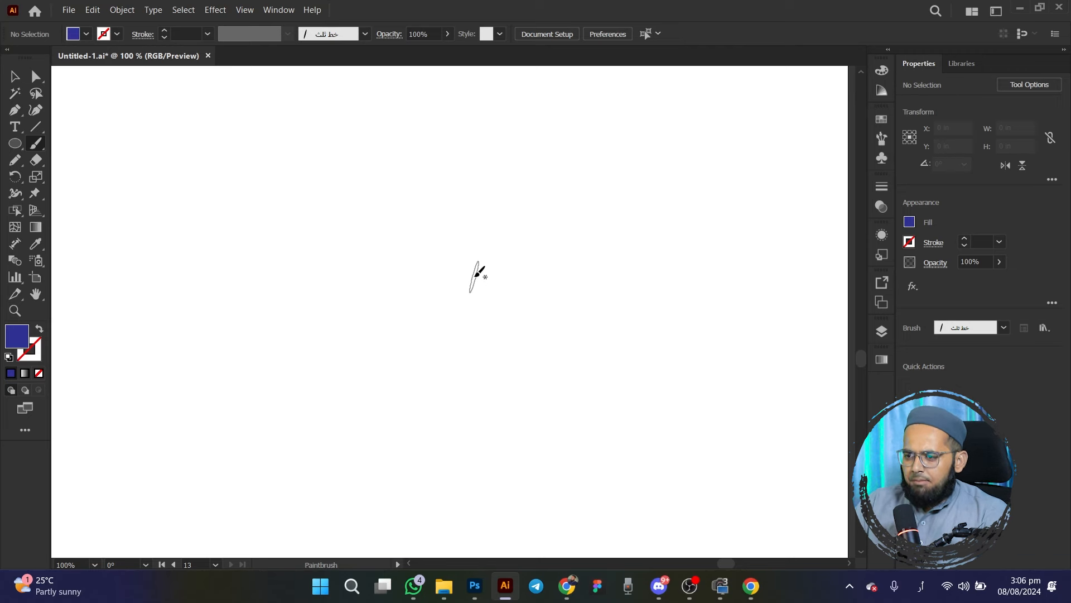
pyautogui.click(315, 38)
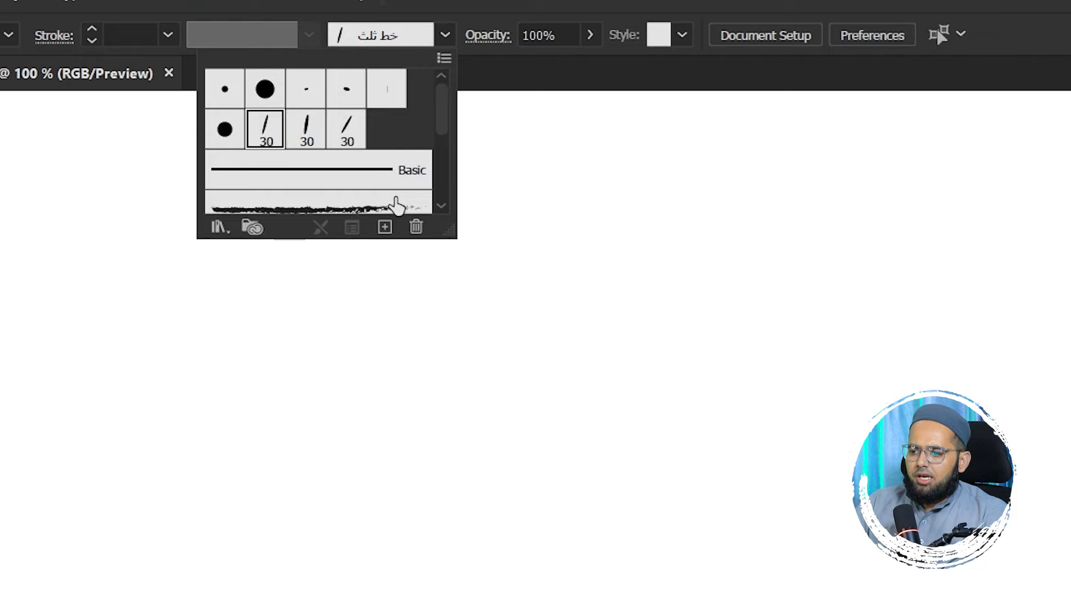
pyautogui.click(389, 227)
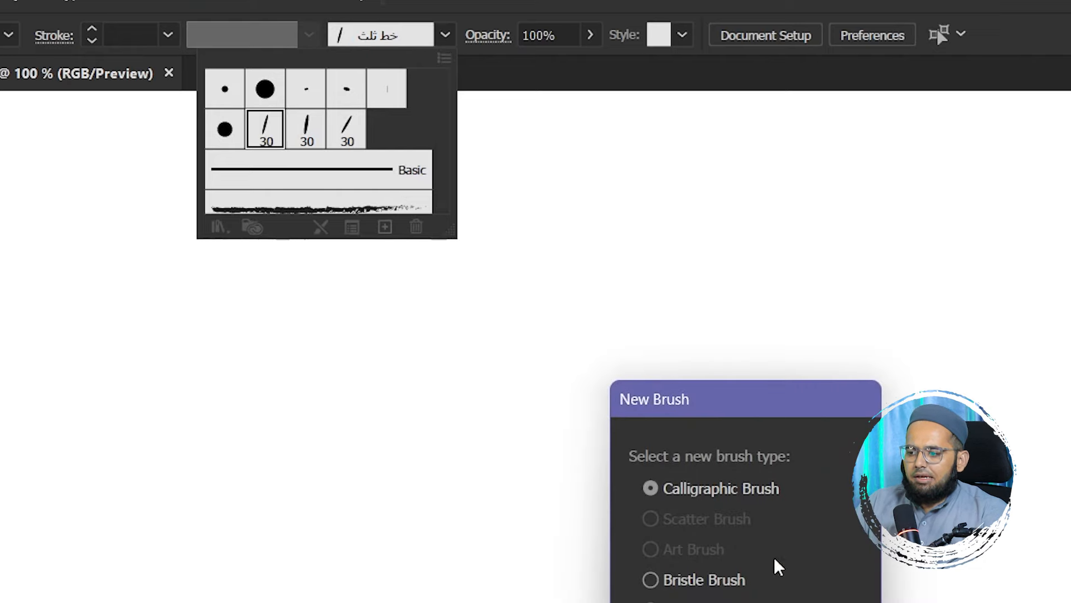
pyautogui.press('Escape')
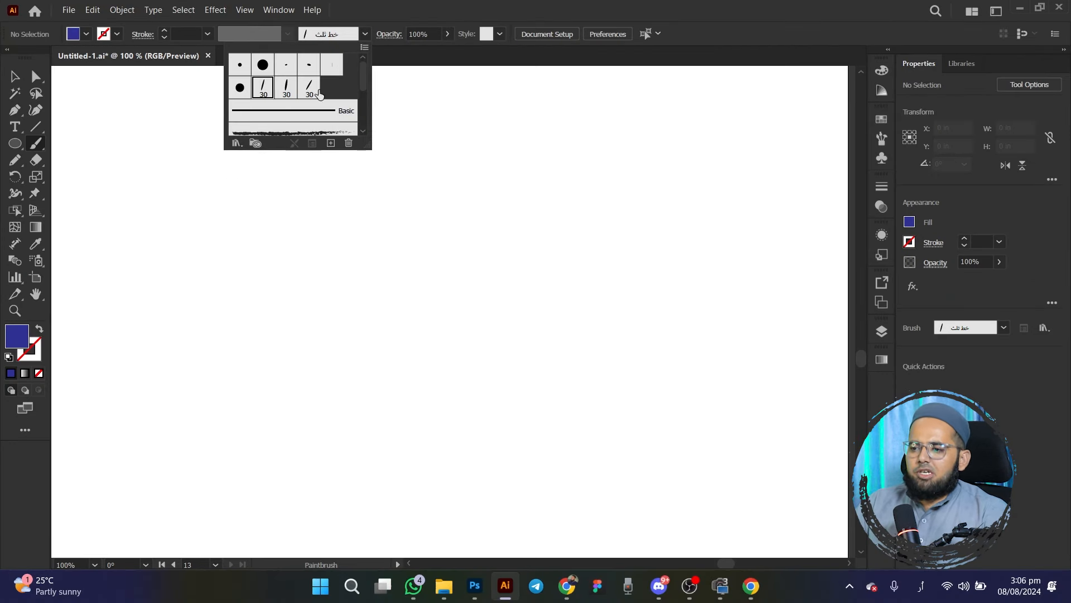
# Review the angle, roundness and size options of the خط ثلث calligraphic brush, keeping its settings
pyautogui.doubleClick(258, 94)
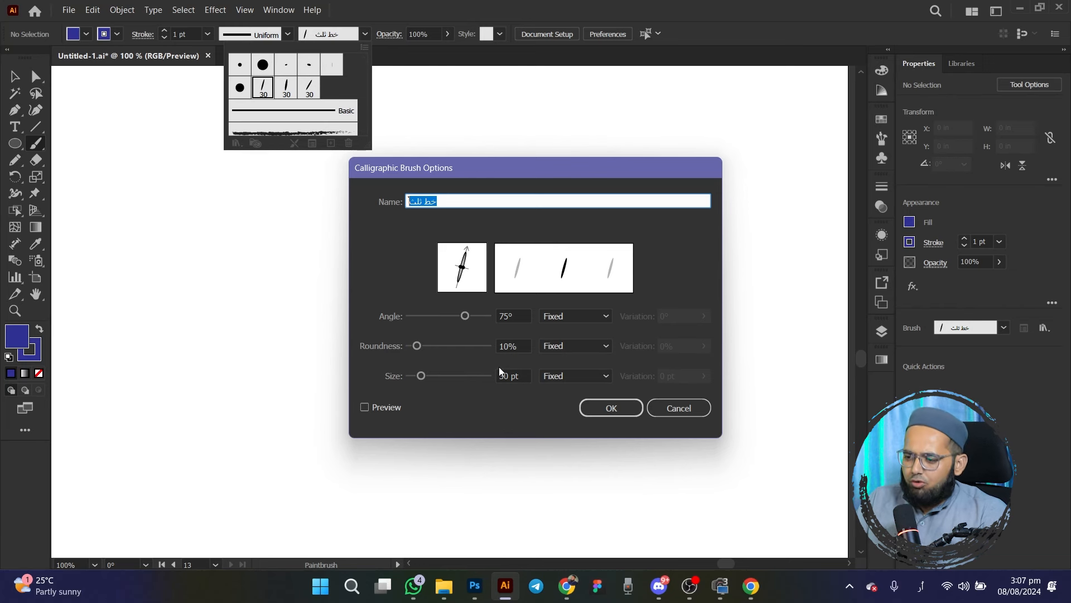
pyautogui.click(601, 405)
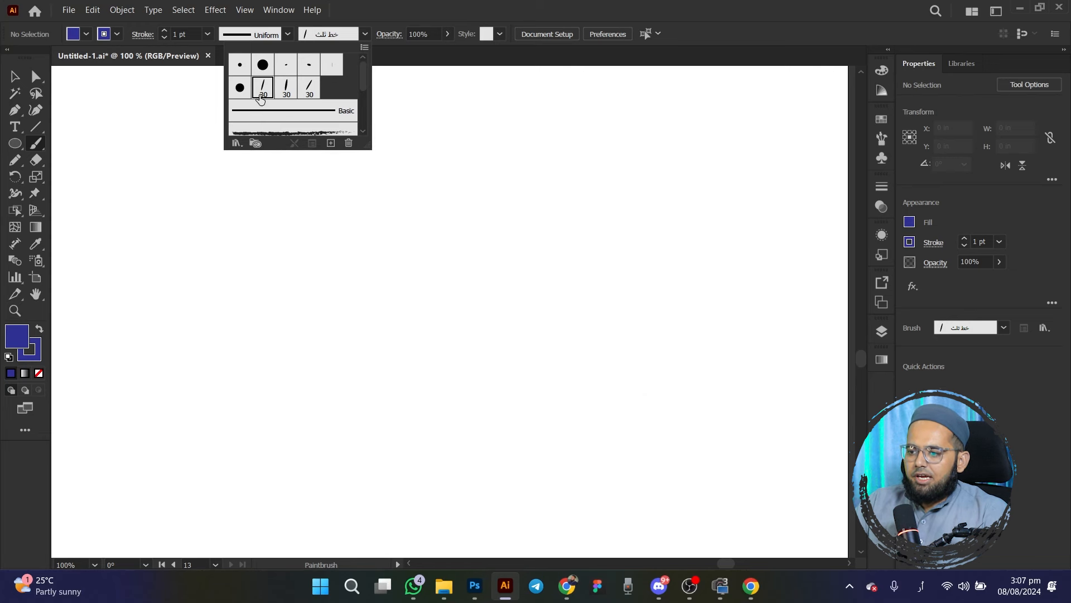
pyautogui.click(311, 41)
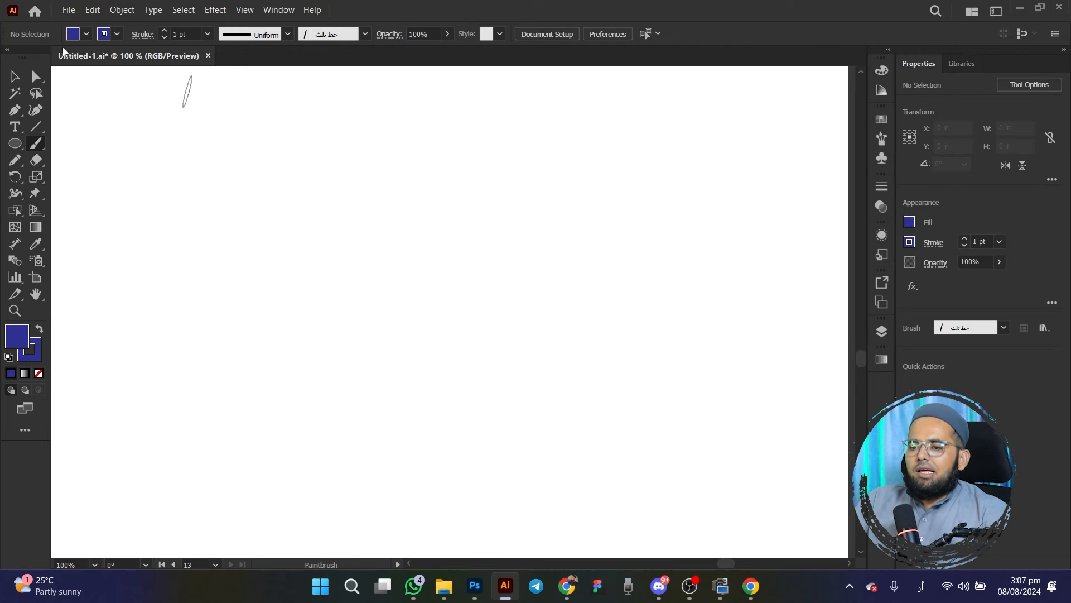
# Place a point text object in the upper part of the artboard and scale it up to about 40 pt
pyautogui.click(16, 78)
pyautogui.click(15, 126)
pyautogui.click(241, 147)
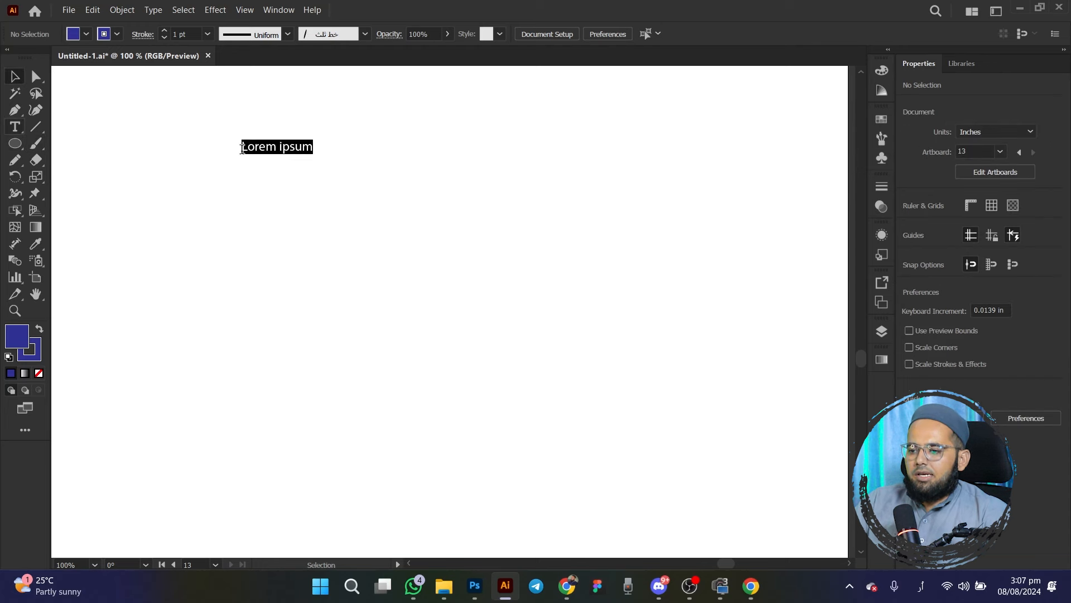
pyautogui.click(14, 78)
pyautogui.moveTo(313, 154); pyautogui.dragTo(486, 188)
# Replace the placeholder text with الرحمن and move it up and to the left as a reference
pyautogui.doubleClick(329, 162)
pyautogui.hotkey('ctrl', 'a')
pyautogui.write('الرحمن')
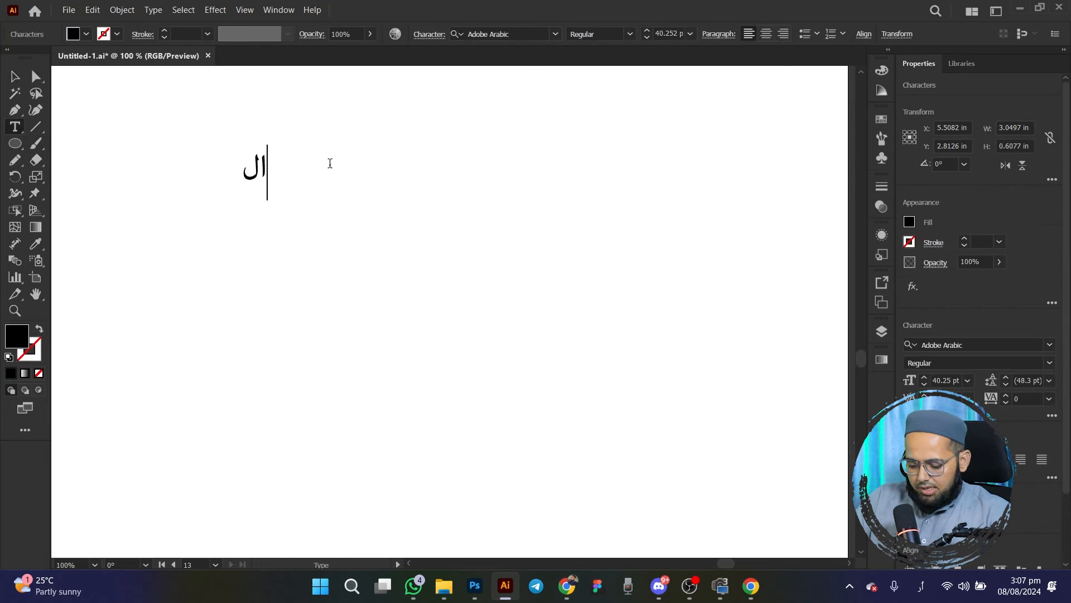
pyautogui.click(15, 76)
pyautogui.moveTo(332, 165); pyautogui.dragTo(255, 110)
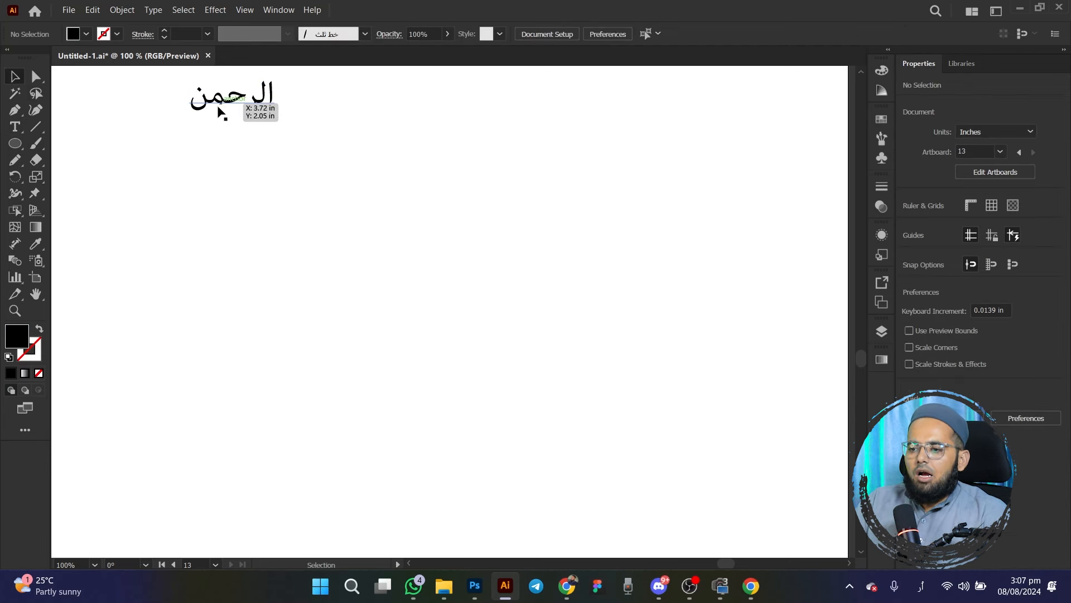
# Try painting a slanted alif stroke with the Paintbrush and the خط ثلث brush, removing the trial
pyautogui.click(36, 143)
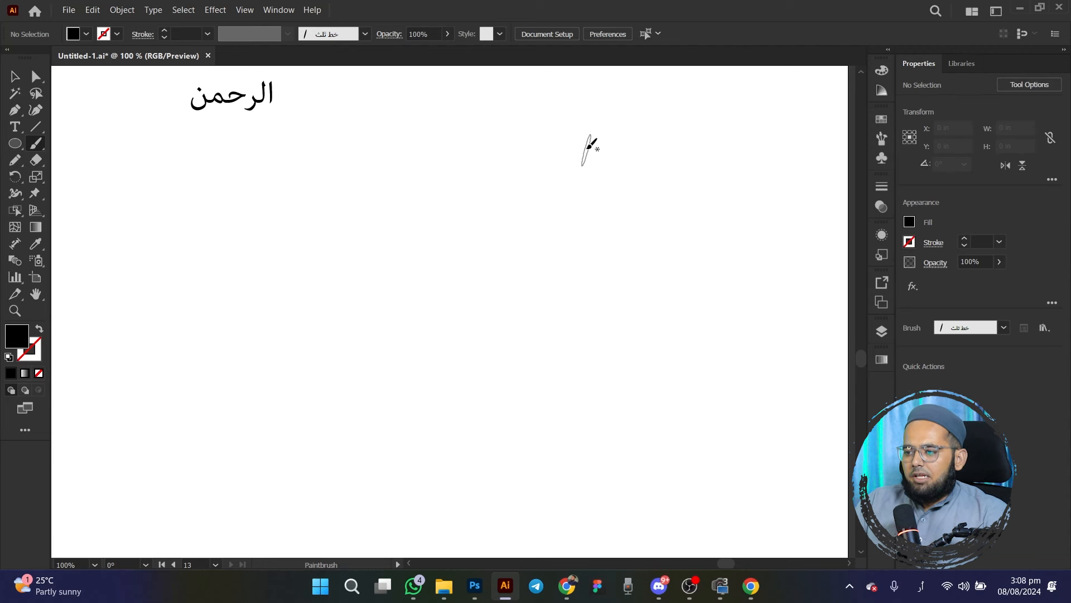
pyautogui.moveTo(585, 141)
pyautogui.mouseDown()
pyautogui.moveTo(597, 184)
pyautogui.moveTo(674, 327)
pyautogui.moveTo(671, 368)
pyautogui.mouseUp()
pyautogui.press('v')
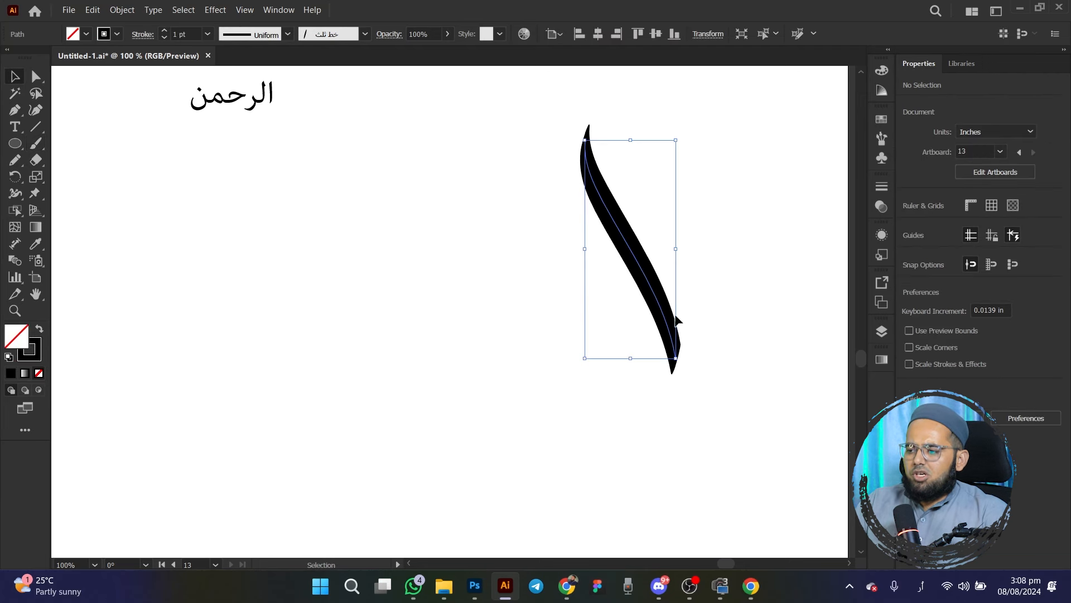
pyautogui.press('Delete')
# Paint another trial alif as a long S-curved diagonal with the Paintbrush and select it
pyautogui.click(35, 143)
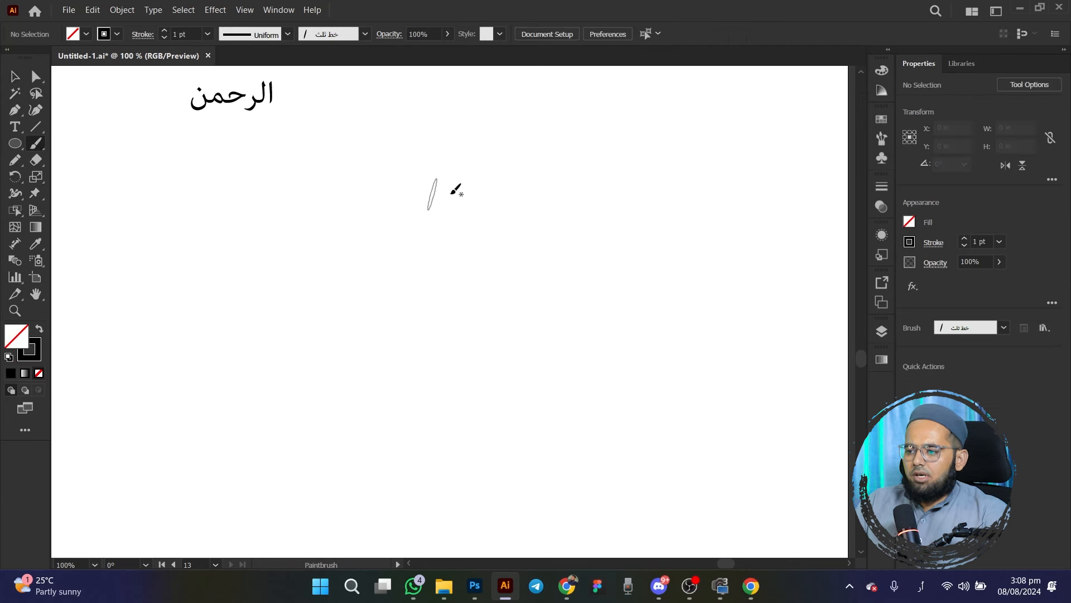
pyautogui.moveTo(543, 128)
pyautogui.mouseDown()
pyautogui.moveTo(664, 321)
pyautogui.moveTo(663, 369)
pyautogui.mouseUp()
pyautogui.click(13, 81)
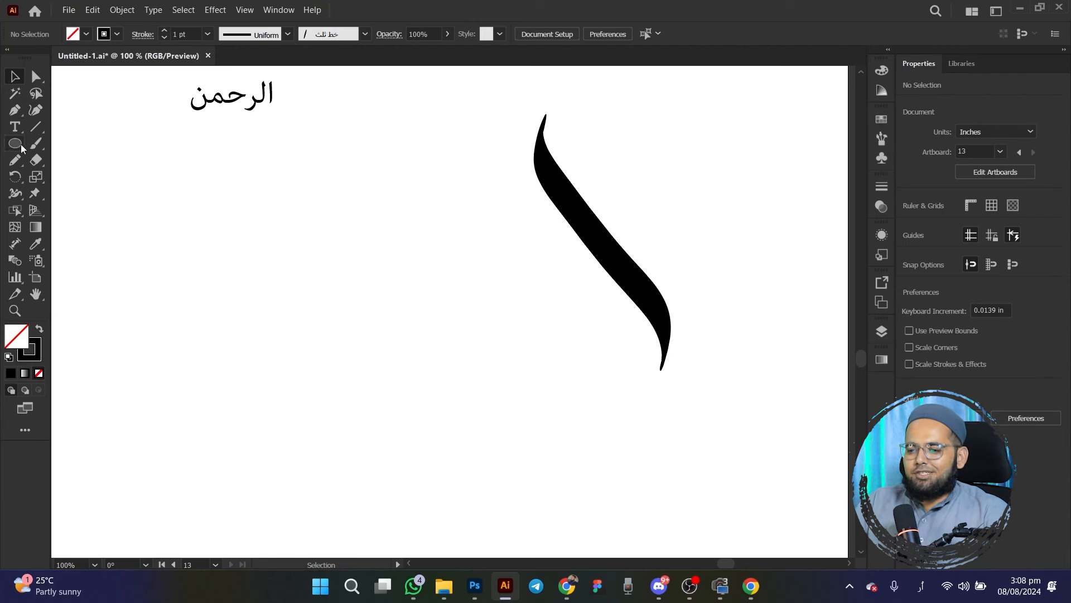
pyautogui.click(567, 195)
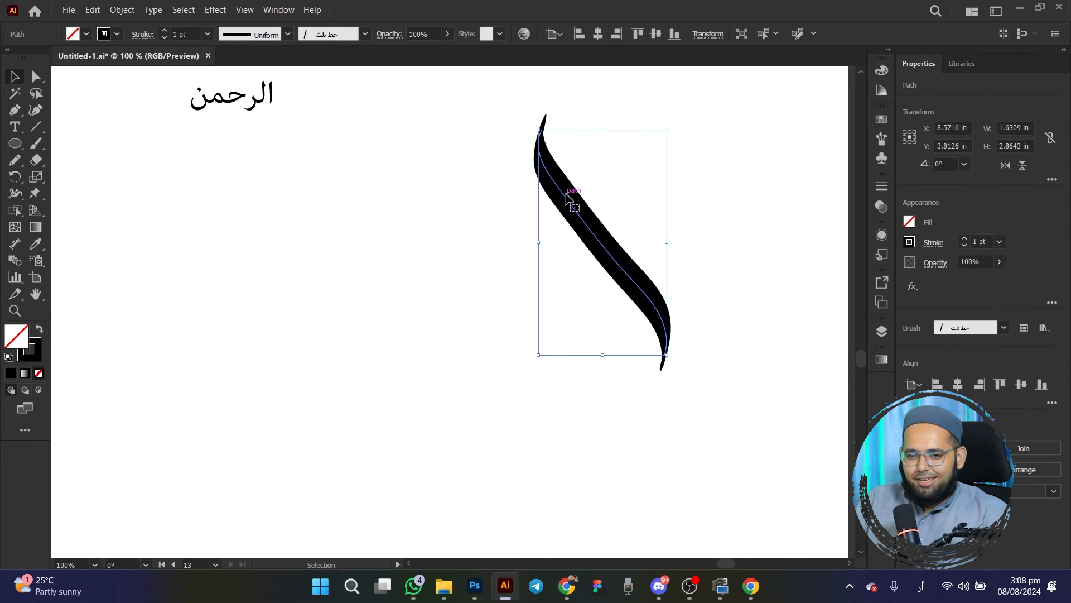
# Review the Paintbrush tool's fidelity and stroke options, keeping them as they are
pyautogui.doubleClick(35, 143)
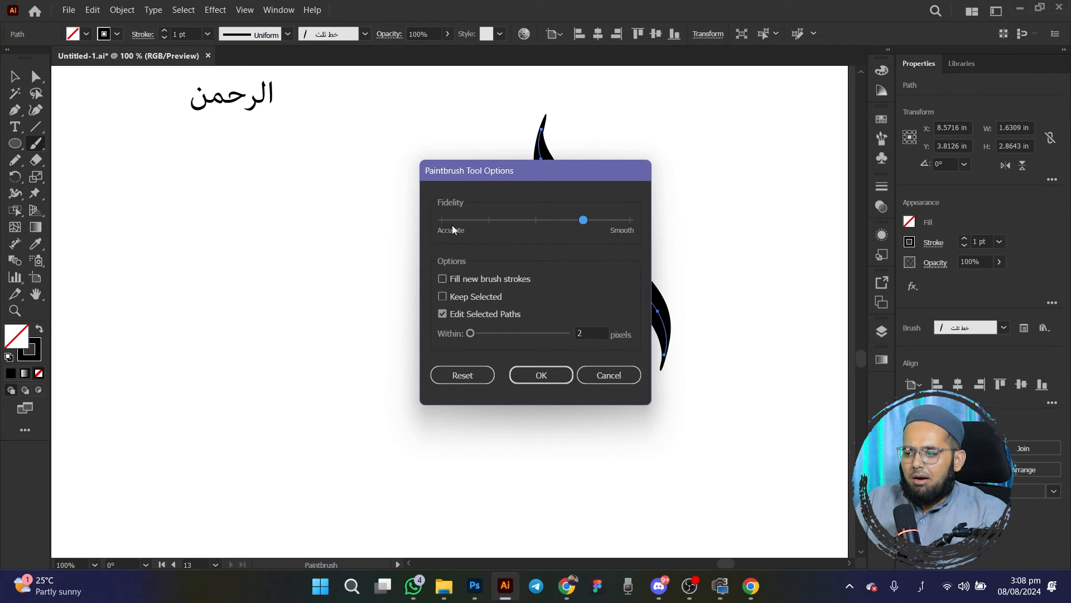
pyautogui.click(560, 373)
pyautogui.click(15, 78)
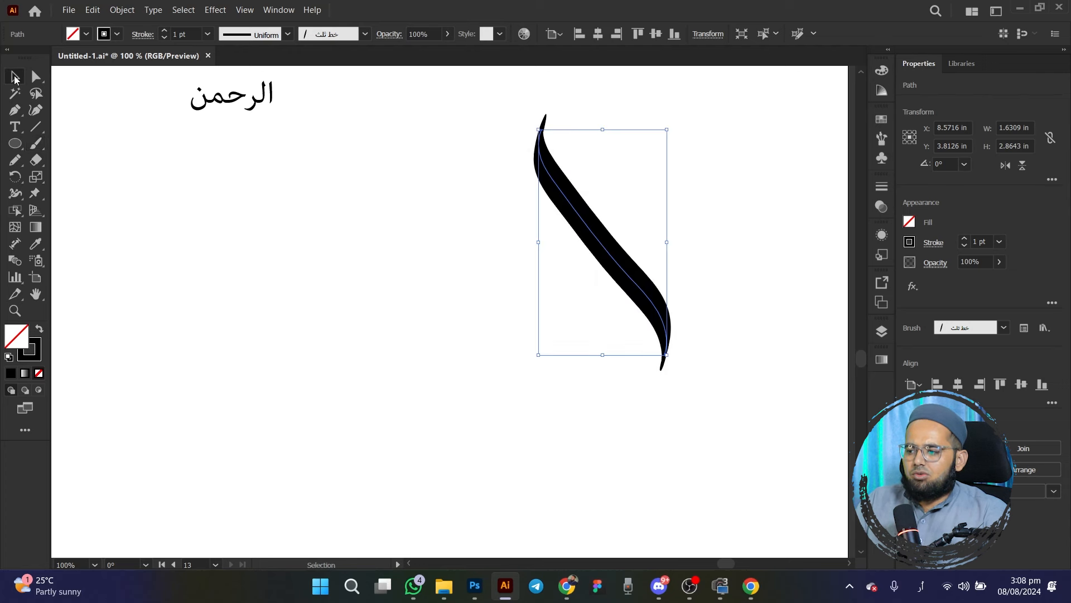
# Delete the trial stroke and paint a new long, slanted alif with curved, pointed ends using the Paintbrush
pyautogui.press('Delete')
pyautogui.click(36, 144)
pyautogui.moveTo(547, 108)
pyautogui.mouseDown()
pyautogui.moveTo(536, 182)
pyautogui.moveTo(678, 293)
pyautogui.moveTo(704, 330)
pyautogui.moveTo(699, 373)
pyautogui.mouseUp()
pyautogui.hotkey('ctrl', 'z')
pyautogui.moveTo(551, 113)
pyautogui.mouseDown()
pyautogui.moveTo(538, 170)
pyautogui.moveTo(566, 190)
pyautogui.moveTo(611, 255)
pyautogui.moveTo(649, 346)
pyautogui.moveTo(643, 384)
pyautogui.mouseUp()
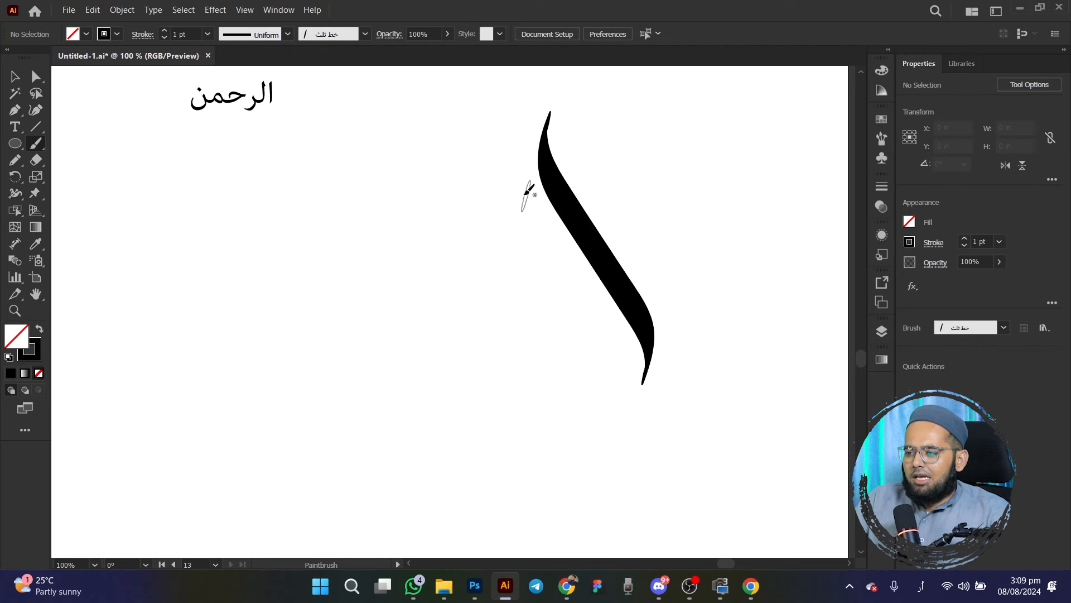
# Paint a parallel lam stroke just left of and slightly lower than the alif, and move it slightly closer to the alif
pyautogui.moveTo(520, 167)
pyautogui.mouseDown()
pyautogui.moveTo(517, 222)
pyautogui.moveTo(555, 254)
pyautogui.moveTo(608, 339)
pyautogui.moveTo(619, 384)
pyautogui.moveTo(608, 410)
pyautogui.moveTo(588, 423)
pyautogui.moveTo(570, 412)
pyautogui.moveTo(552, 350)
pyautogui.mouseUp()
pyautogui.hotkey('ctrl', 'z')
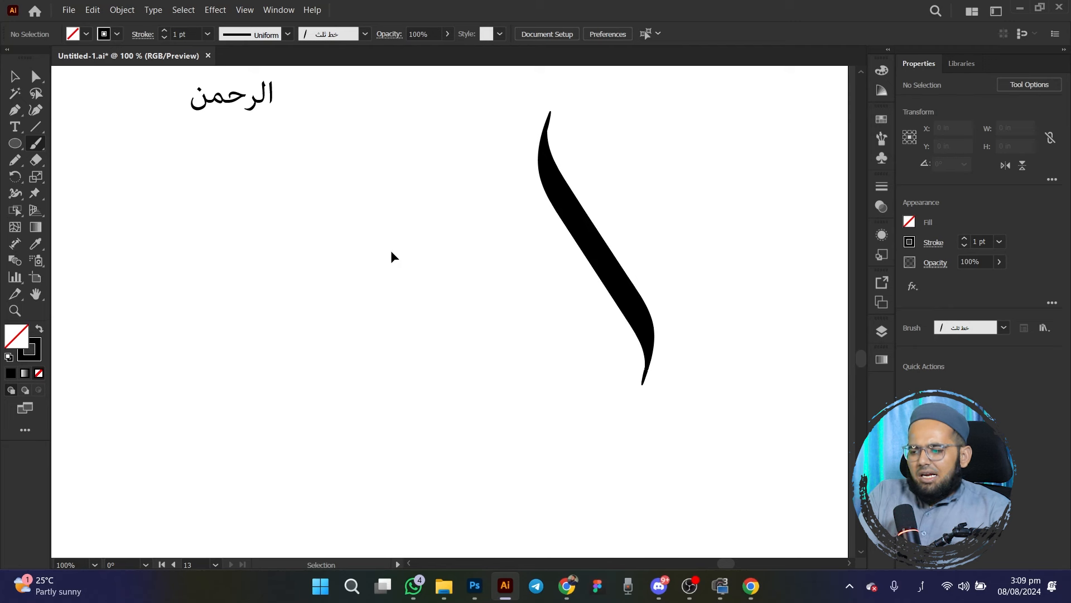
pyautogui.moveTo(520, 152)
pyautogui.mouseDown()
pyautogui.moveTo(510, 184)
pyautogui.moveTo(608, 339)
pyautogui.moveTo(614, 368)
pyautogui.moveTo(601, 396)
pyautogui.mouseUp()
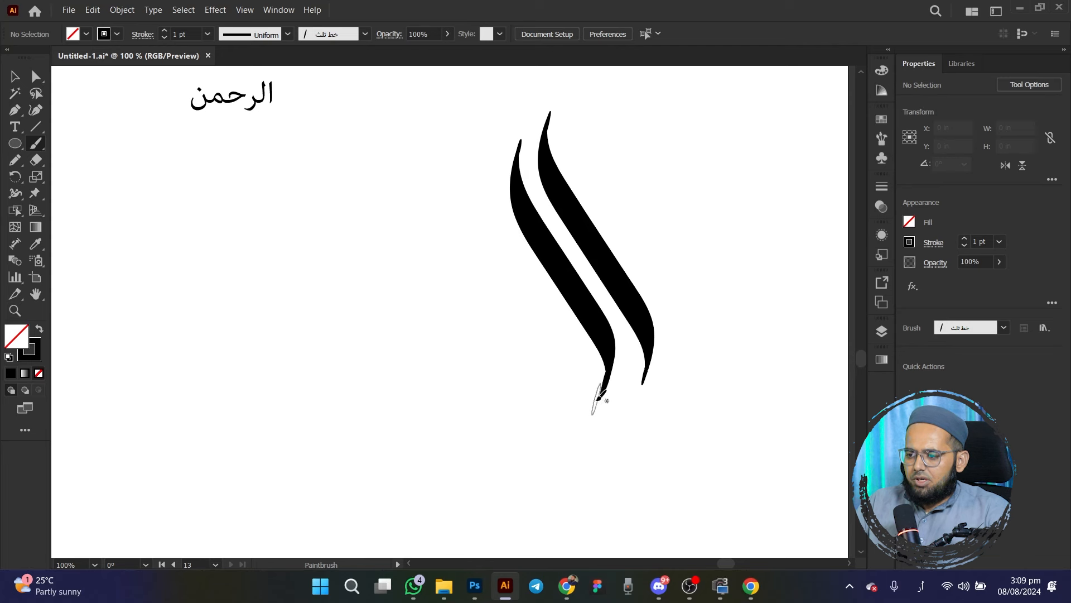
pyautogui.click(14, 76)
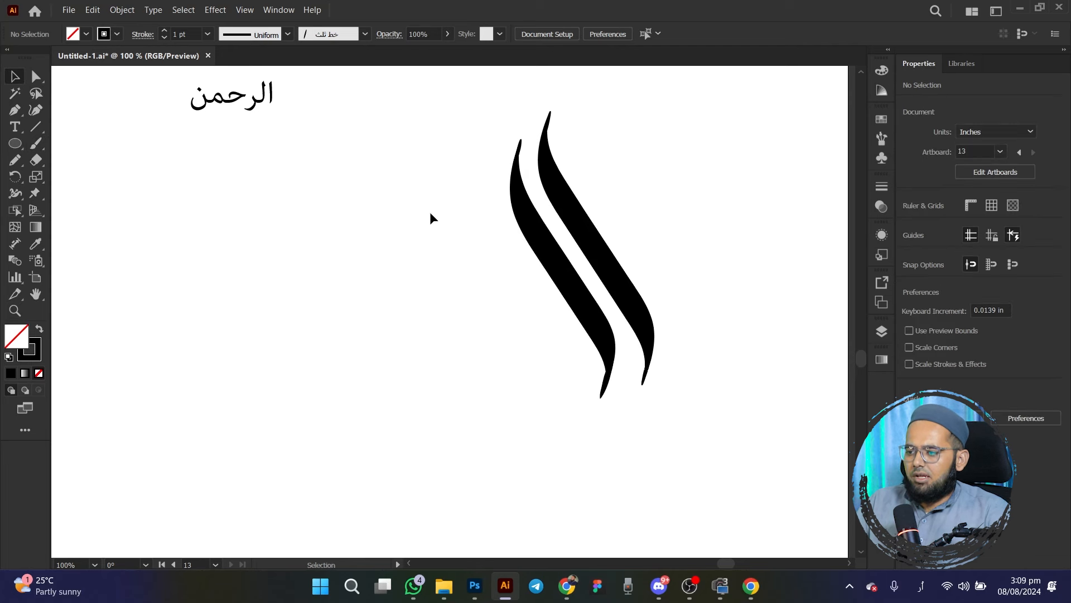
pyautogui.moveTo(439, 198); pyautogui.dragTo(540, 275)
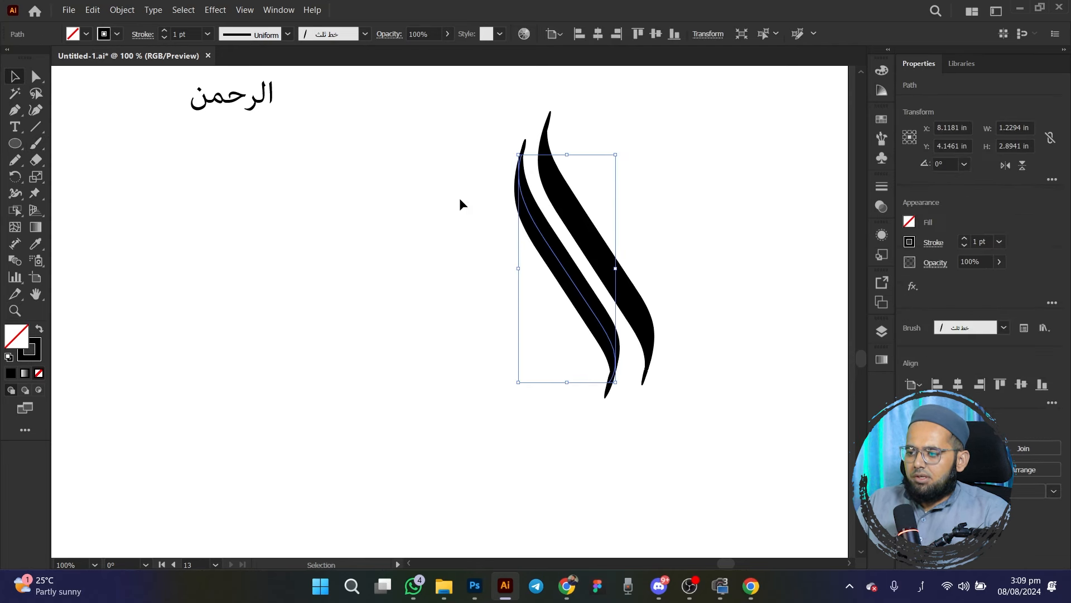
pyautogui.click(460, 269)
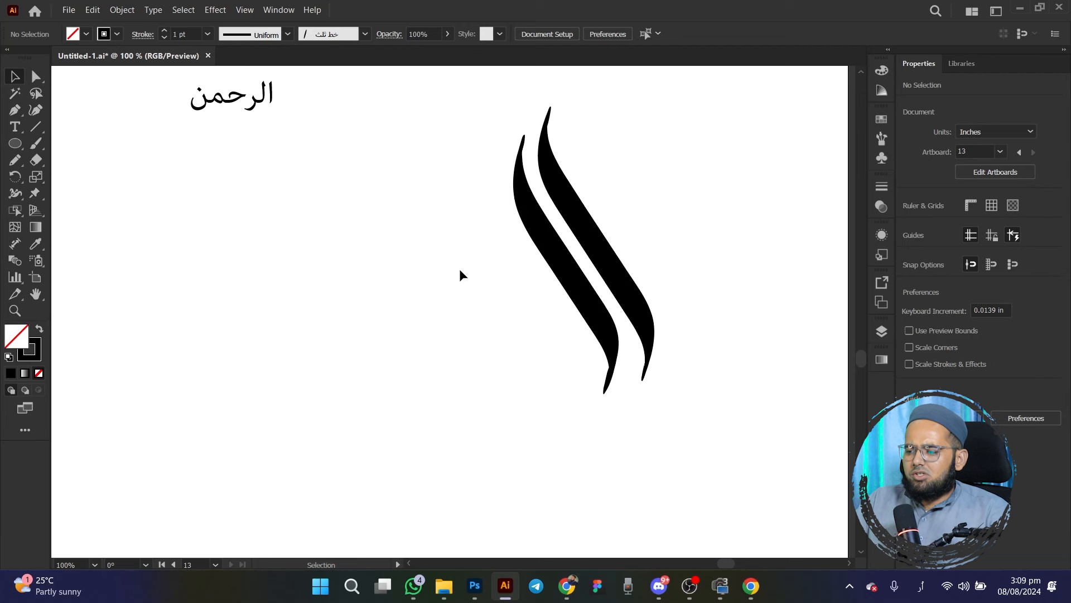
# Sketch the letter shapes of الرحمن in thin Pencil lines on the empty area left of the brush strokes
pyautogui.click(35, 127)
pyautogui.click(15, 160)
pyautogui.moveTo(405, 190); pyautogui.dragTo(423, 383)
pyautogui.moveTo(366, 191)
pyautogui.mouseDown()
pyautogui.moveTo(353, 253)
pyautogui.moveTo(384, 372)
pyautogui.moveTo(322, 340)
pyautogui.moveTo(217, 358)
pyautogui.mouseUp()
pyautogui.moveTo(240, 258)
pyautogui.mouseDown()
pyautogui.moveTo(280, 290)
pyautogui.moveTo(151, 292)
pyautogui.moveTo(162, 254)
pyautogui.mouseUp()
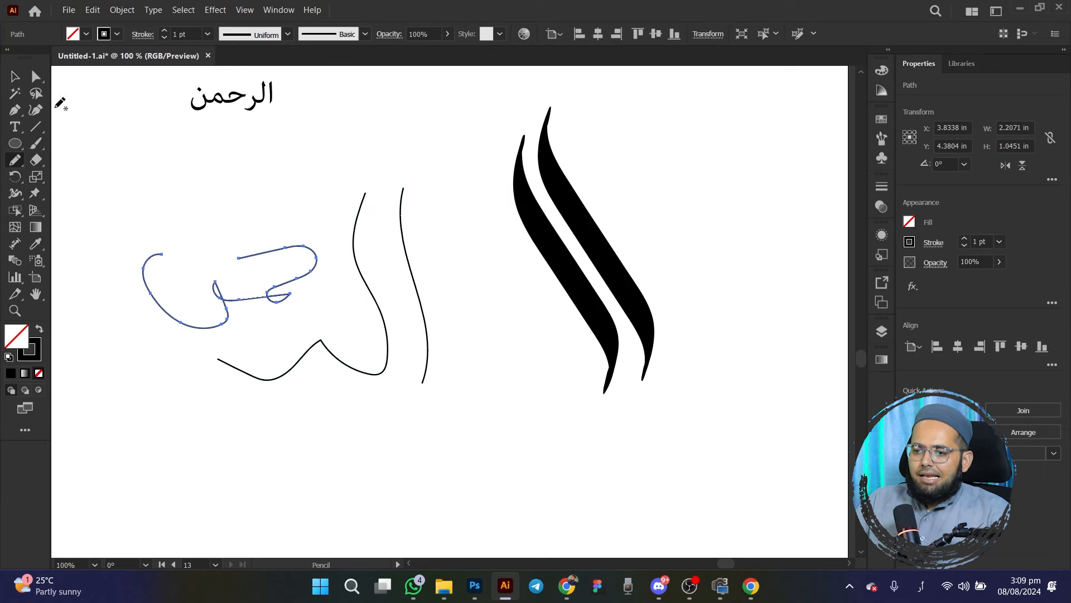
# Delete the whole thin-line Pencil sketch of the word
pyautogui.click(22, 75)
pyautogui.moveTo(102, 132); pyautogui.dragTo(451, 432)
pyautogui.press('Delete')
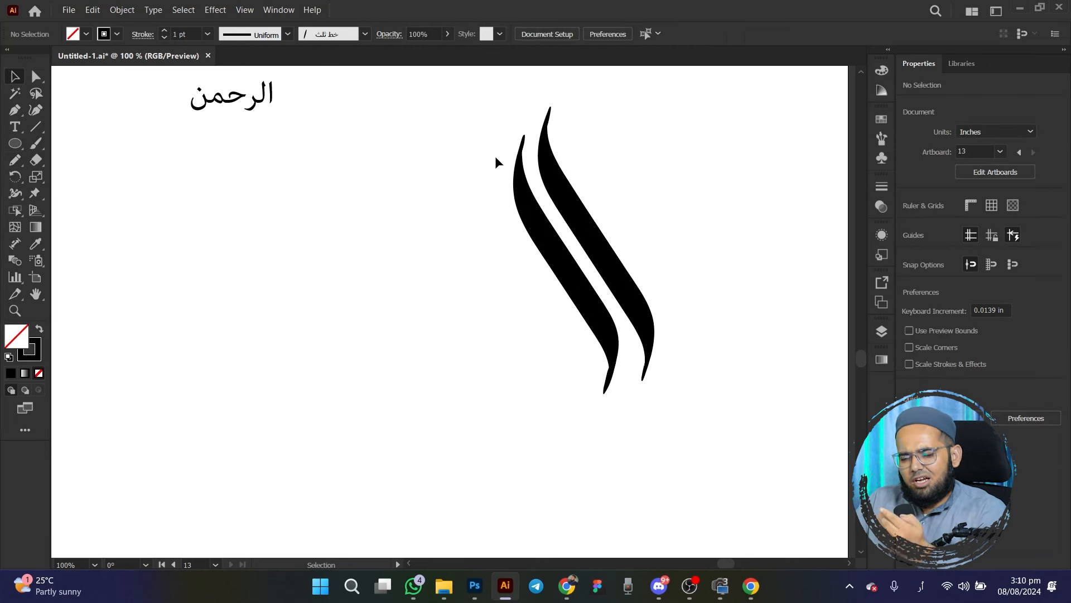
# Paint the lam's curved base and the short downward stroke that starts the ra with the Paintbrush
pyautogui.click(35, 143)
pyautogui.moveTo(612, 366)
pyautogui.mouseDown()
pyautogui.moveTo(606, 384)
pyautogui.moveTo(580, 391)
pyautogui.moveTo(541, 342)
pyautogui.moveTo(554, 418)
pyautogui.moveTo(548, 446)
pyautogui.moveTo(537, 422)
pyautogui.mouseUp()
pyautogui.press('v')
pyautogui.click(548, 405)
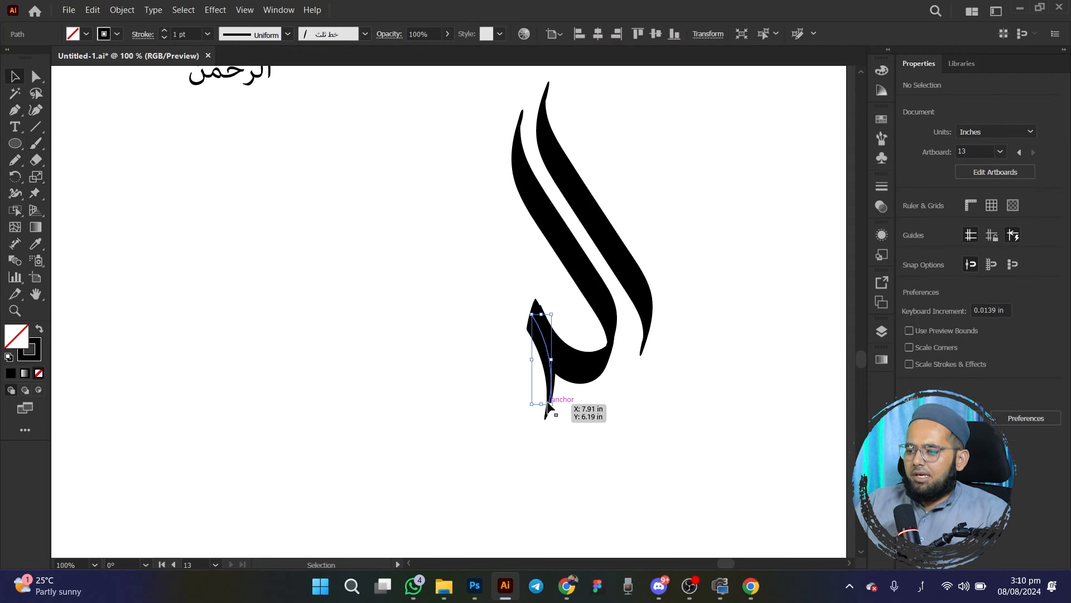
pyautogui.click(473, 399)
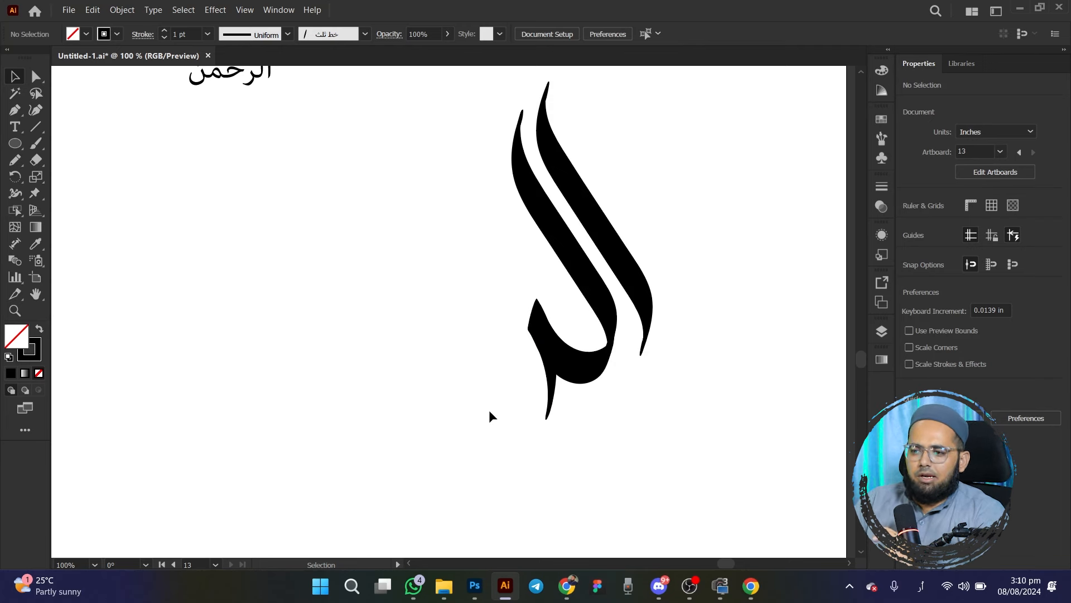
# Paint the ra's thick curved tail sweeping left from the lower tip of the short downward stroke
pyautogui.click(35, 144)
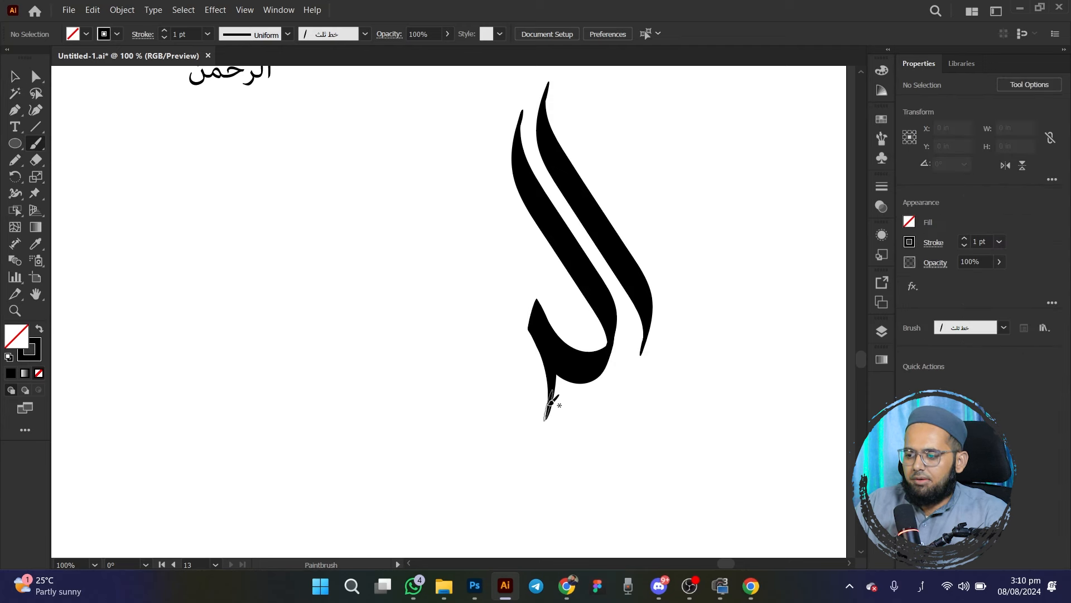
pyautogui.moveTo(545, 418)
pyautogui.mouseDown()
pyautogui.moveTo(540, 434)
pyautogui.moveTo(498, 459)
pyautogui.moveTo(430, 449)
pyautogui.mouseUp()
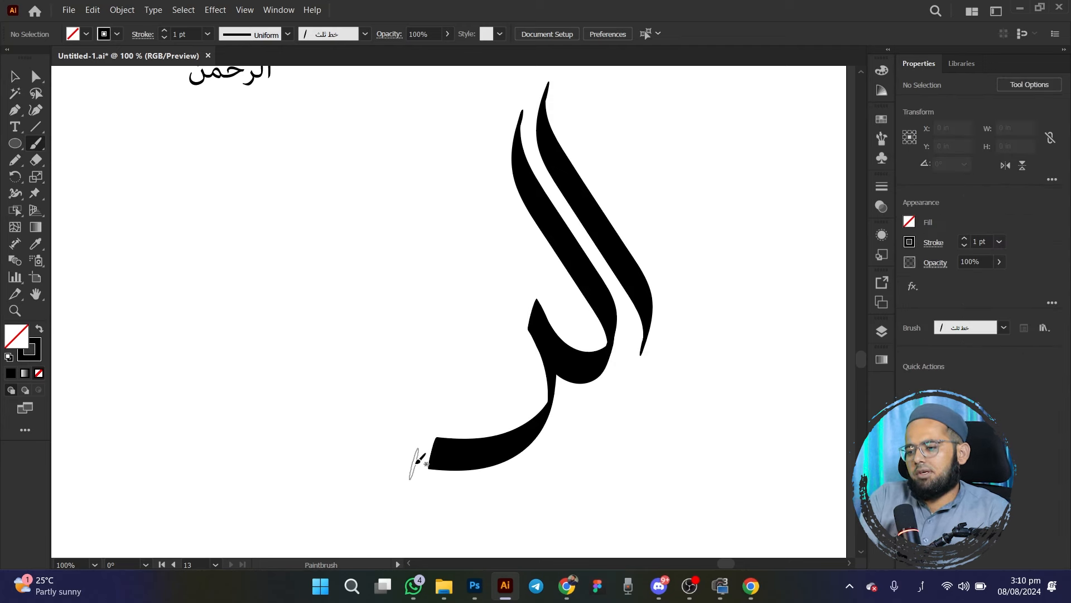
pyautogui.hotkey('ctrl', 'z')
pyautogui.moveTo(547, 414)
pyautogui.mouseDown()
pyautogui.moveTo(489, 449)
pyautogui.moveTo(418, 451)
pyautogui.mouseUp()
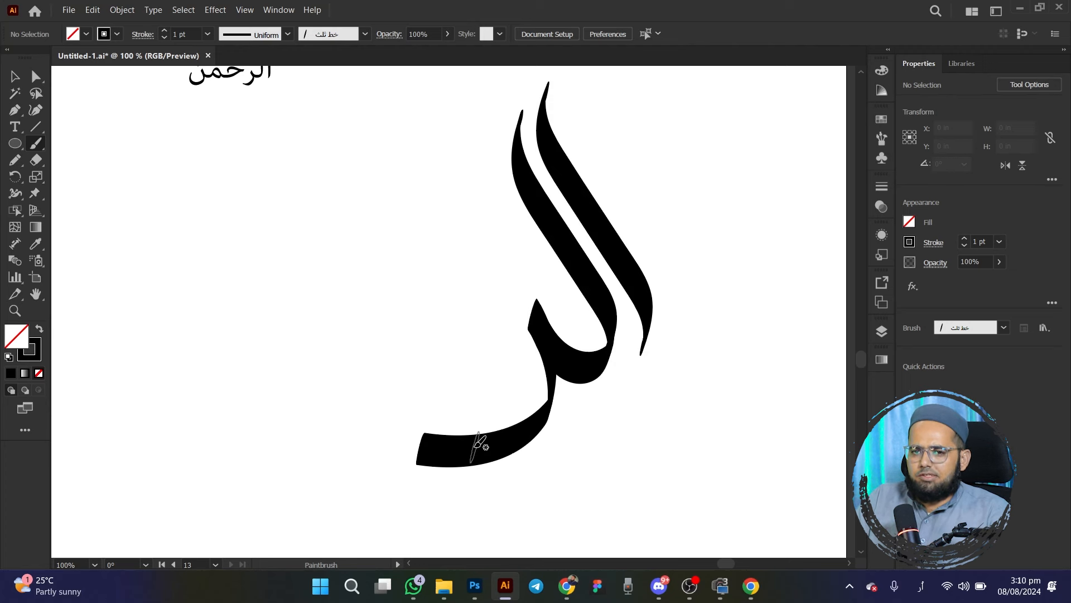
# Outline a tapered, upward-curving end for the ra's tail with the Pencil and nudge it right to overlap the brush stroke
pyautogui.click(9, 161)
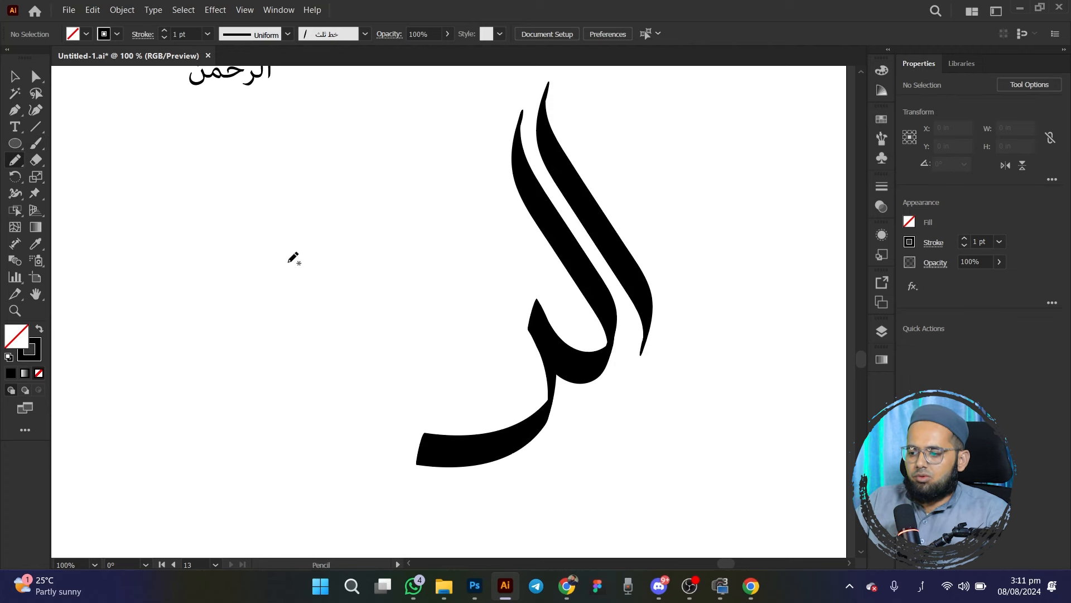
pyautogui.moveTo(502, 430); pyautogui.dragTo(469, 437)
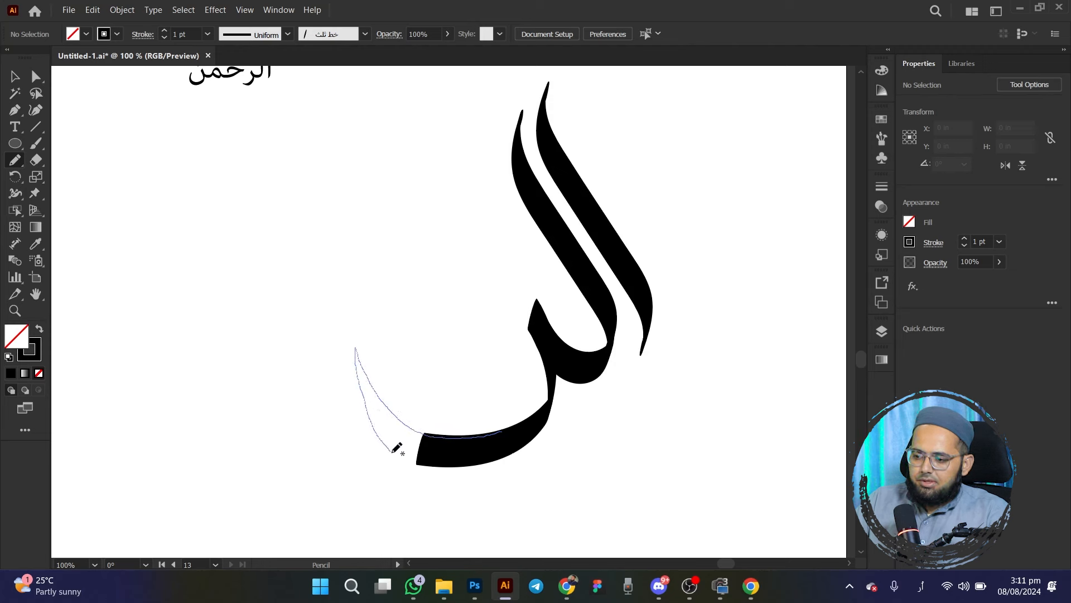
pyautogui.moveTo(430, 465); pyautogui.dragTo(488, 457)
pyautogui.press('Right')
pyautogui.press('Right')
pyautogui.press('Right')
pyautogui.press('Right')
pyautogui.press('Right')
pyautogui.press('Right')
pyautogui.press('Right')
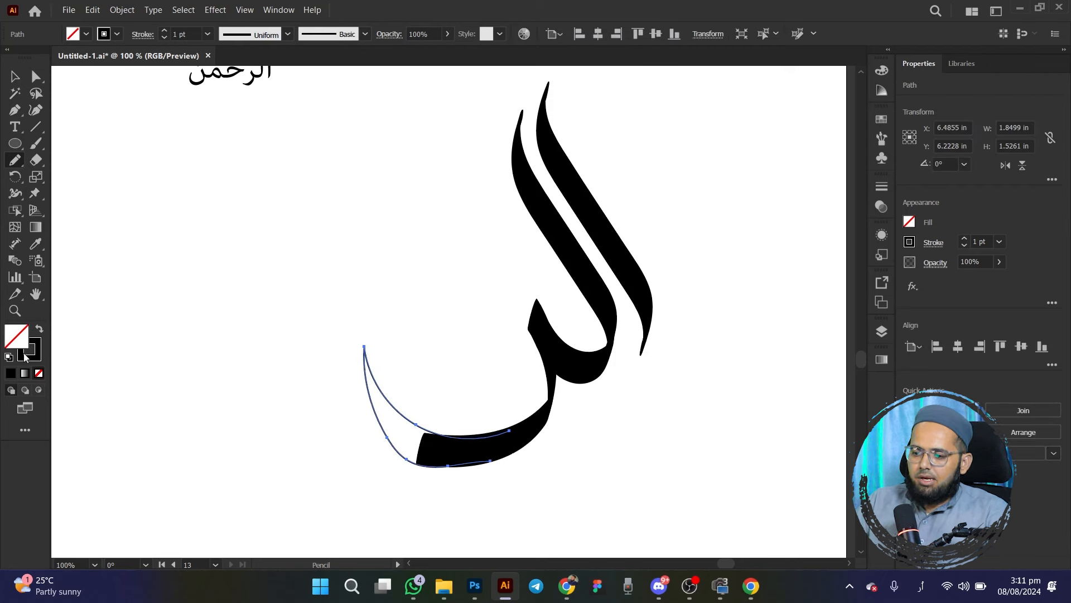
# Swap the fill and stroke of the tapered tail outline to make it a solid black shape, and deselect it
pyautogui.click(39, 329)
pyautogui.click(10, 80)
pyautogui.click(243, 322)
# Reshape the ra's tapered tail end slightly and shift it so its edges line up with the brush stroke, and deselect it
pyautogui.moveTo(298, 353); pyautogui.dragTo(291, 352)
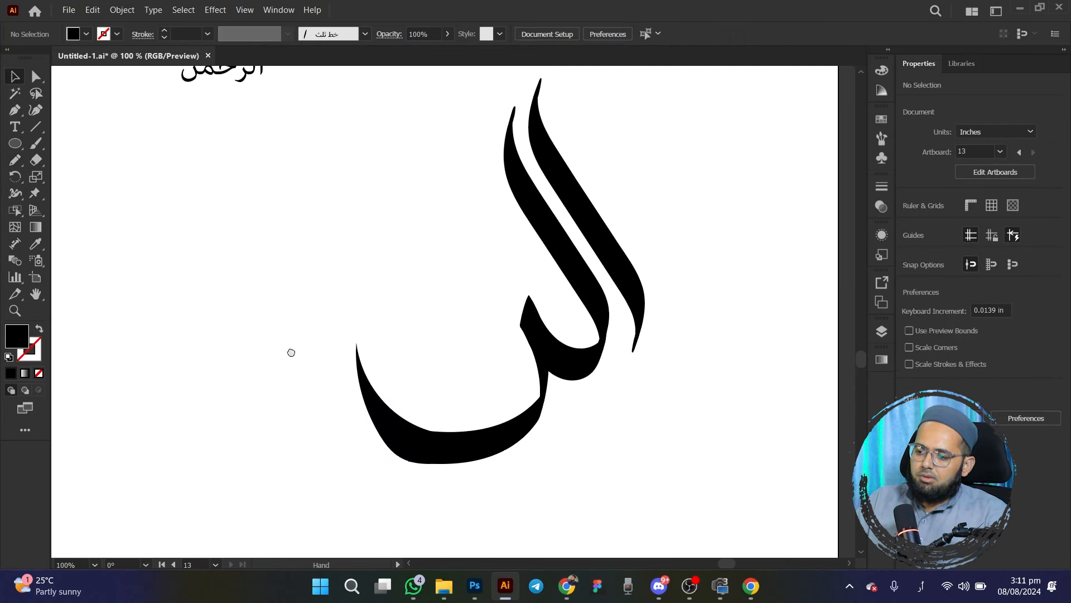
pyautogui.click(413, 443)
pyautogui.scroll(1, 421, 446)
pyautogui.moveTo(324, 293); pyautogui.dragTo(346, 312)
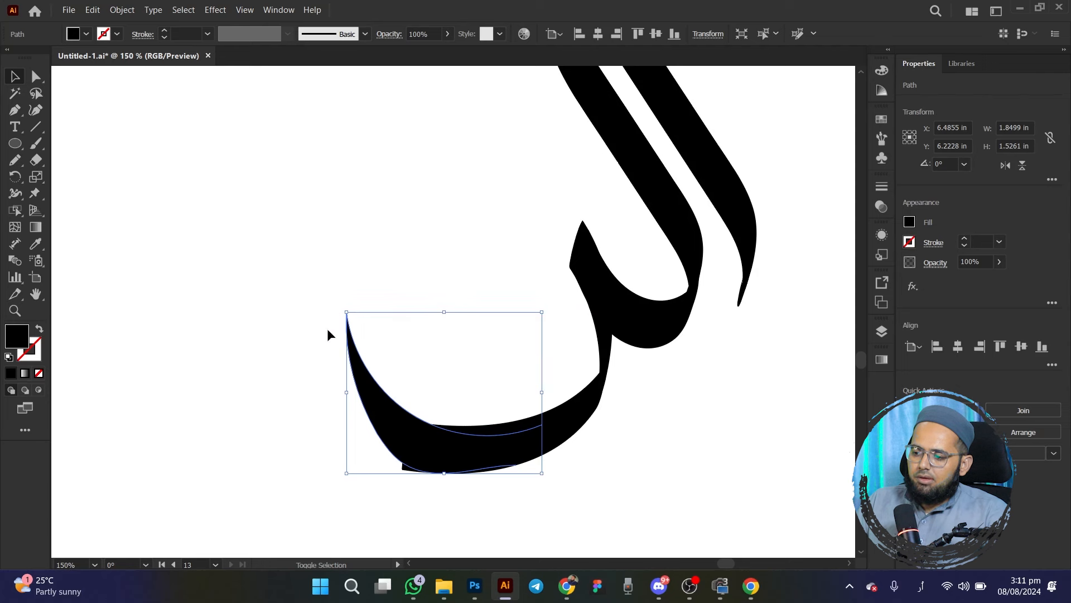
pyautogui.moveTo(379, 397); pyautogui.dragTo(299, 387)
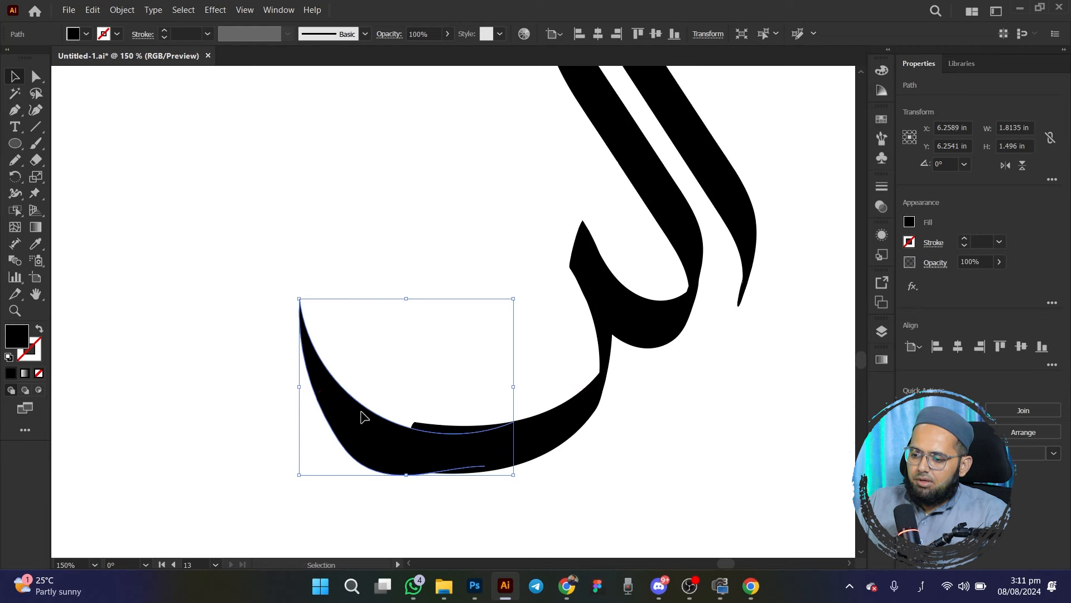
pyautogui.moveTo(364, 416); pyautogui.dragTo(378, 411)
pyautogui.click(272, 420)
pyautogui.scroll(-2, 271, 420)
pyautogui.scroll(1, 272, 419)
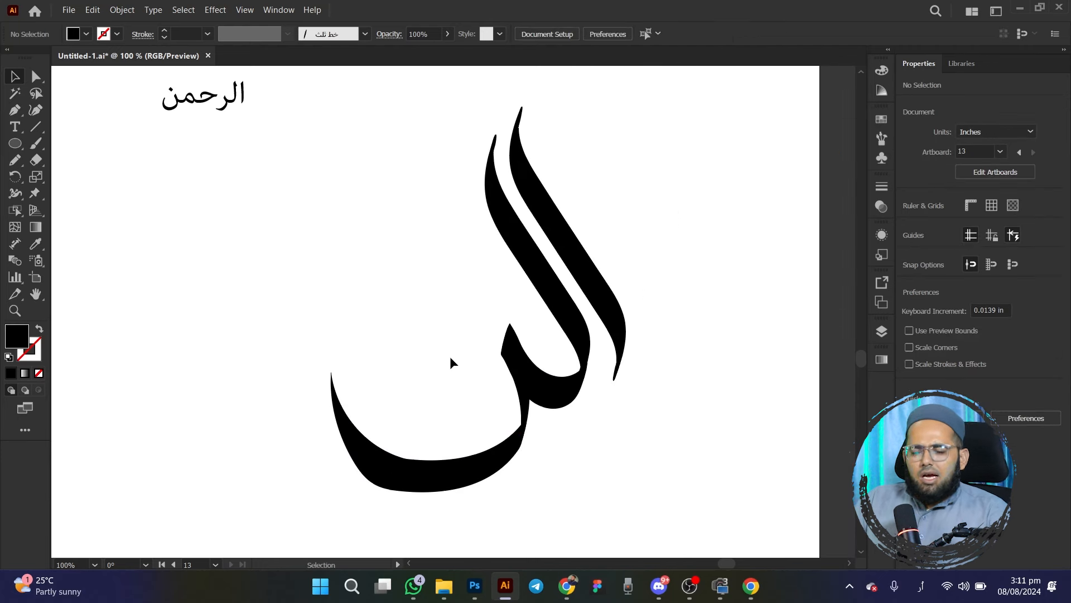
# Paint the haa, the looped meem and the slanted tooth above the ra's tail with the Paintbrush
pyautogui.click(32, 146)
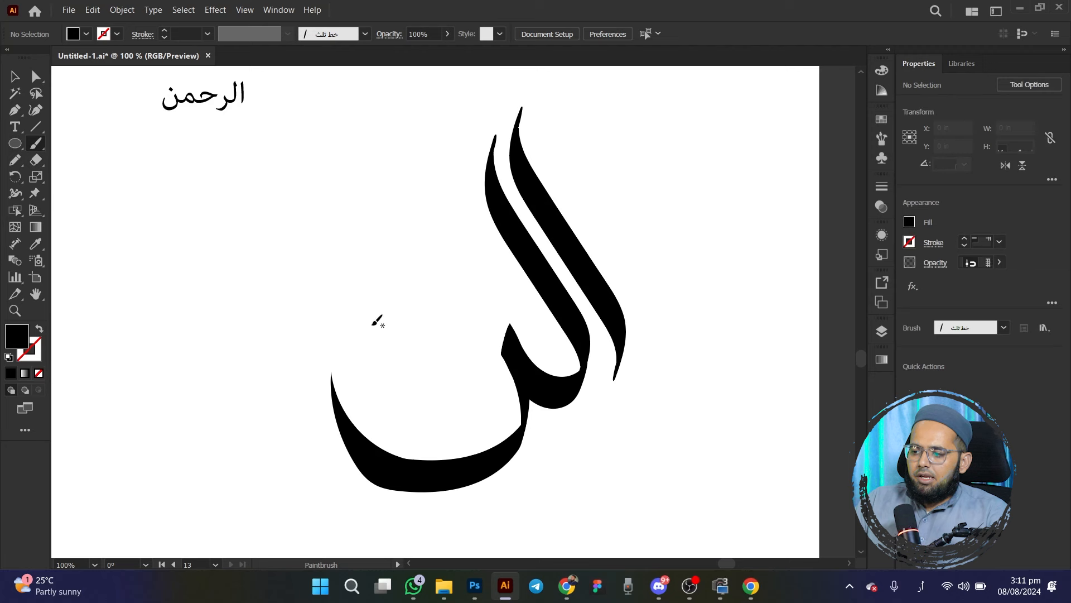
pyautogui.moveTo(386, 270)
pyautogui.mouseDown()
pyautogui.moveTo(383, 249)
pyautogui.moveTo(417, 241)
pyautogui.moveTo(529, 288)
pyautogui.moveTo(478, 281)
pyautogui.moveTo(438, 296)
pyautogui.moveTo(411, 322)
pyautogui.moveTo(425, 357)
pyautogui.moveTo(467, 382)
pyautogui.moveTo(451, 321)
pyautogui.moveTo(423, 309)
pyautogui.moveTo(387, 346)
pyautogui.moveTo(359, 292)
pyautogui.mouseUp()
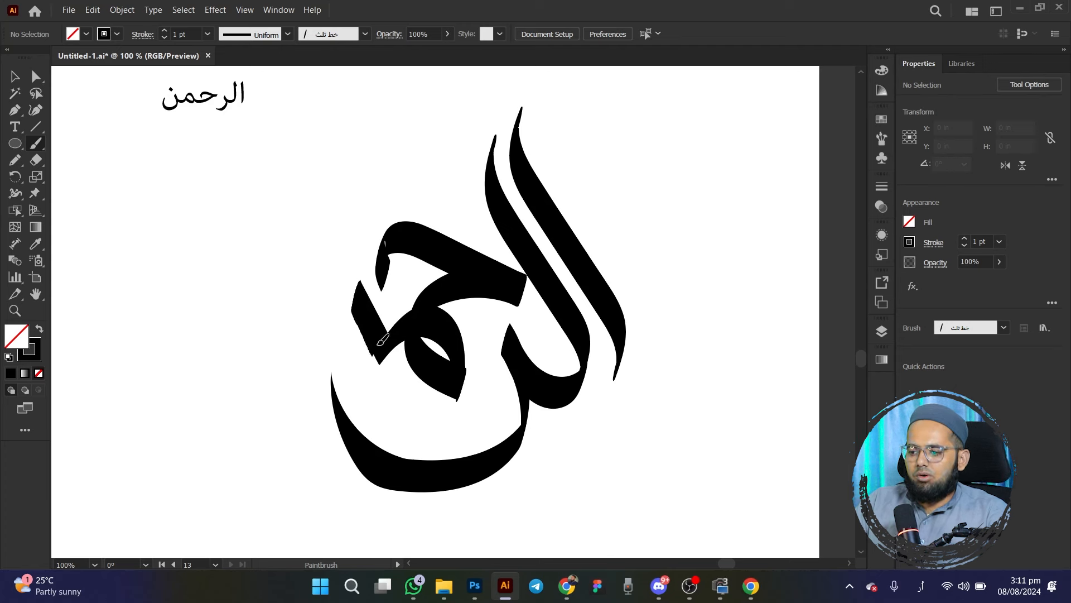
# Try painting the noon's bowl with a long end rising above the haa, and delete the bowl and its short connecting stroke
pyautogui.moveTo(382, 385); pyautogui.dragTo(381, 384)
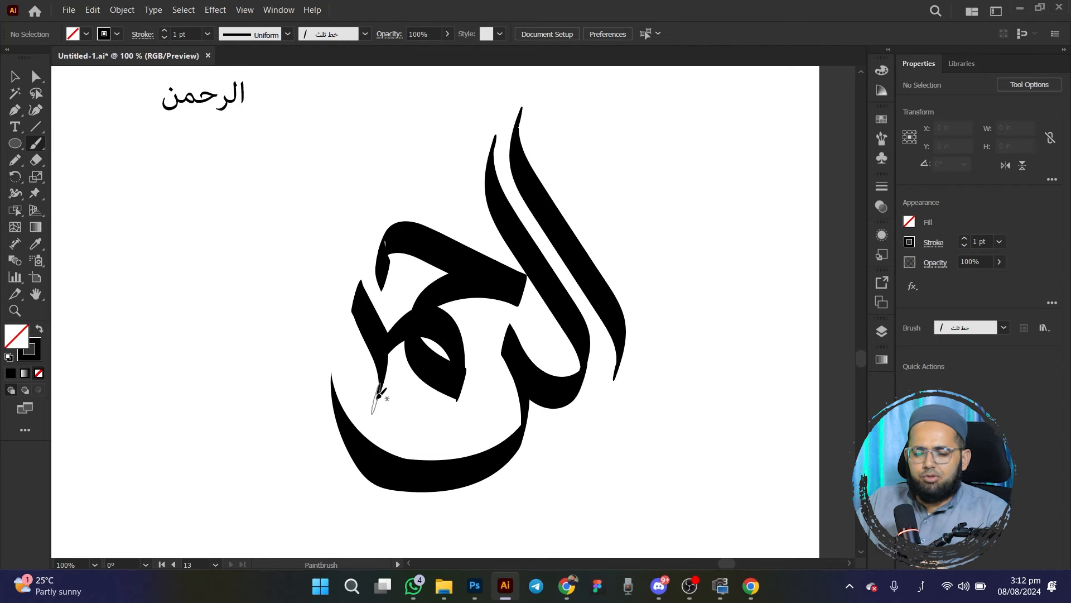
pyautogui.moveTo(384, 384)
pyautogui.mouseDown()
pyautogui.moveTo(360, 424)
pyautogui.moveTo(326, 446)
pyautogui.moveTo(293, 443)
pyautogui.moveTo(249, 421)
pyautogui.moveTo(233, 387)
pyautogui.moveTo(234, 334)
pyautogui.moveTo(388, 207)
pyautogui.moveTo(418, 134)
pyautogui.mouseUp()
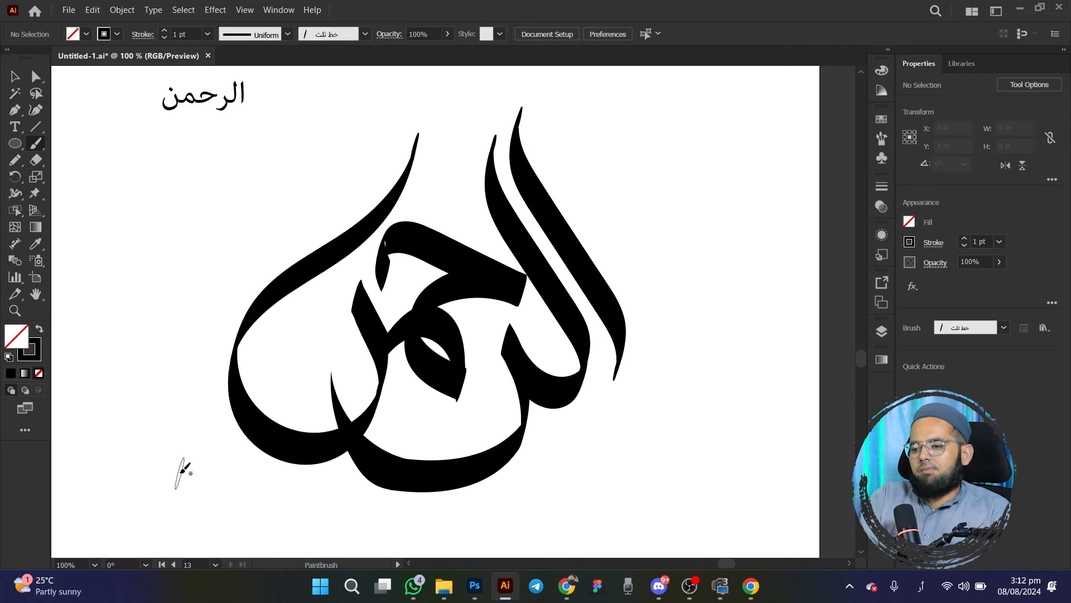
pyautogui.hotkey('ctrl', 'z')
pyautogui.moveTo(381, 384)
pyautogui.mouseDown()
pyautogui.moveTo(324, 419)
pyautogui.moveTo(285, 413)
pyautogui.moveTo(257, 378)
pyautogui.moveTo(254, 350)
pyautogui.moveTo(274, 297)
pyautogui.moveTo(398, 188)
pyautogui.moveTo(414, 146)
pyautogui.mouseUp()
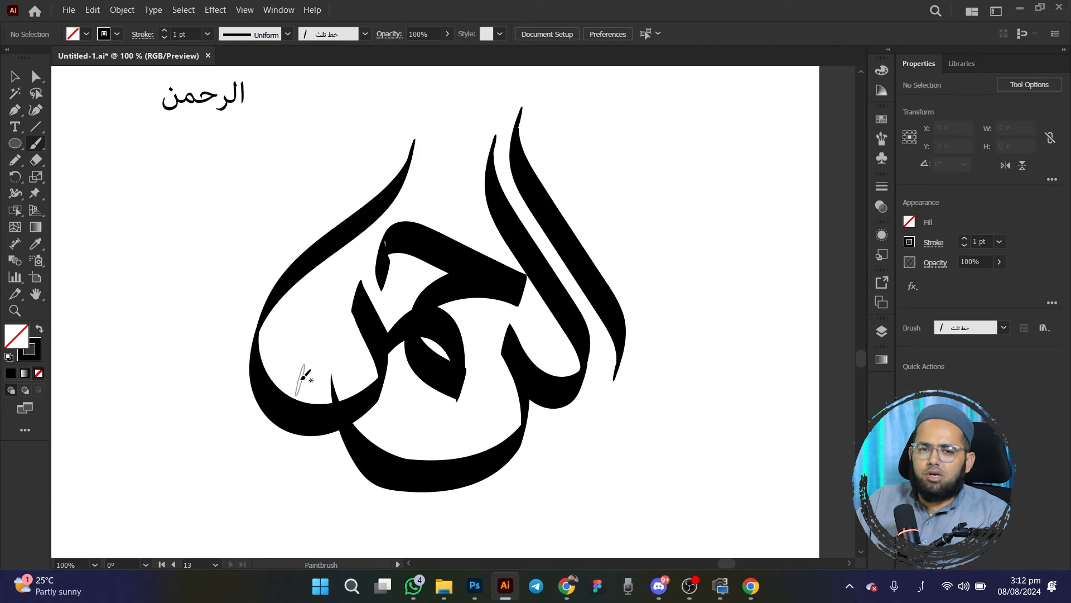
pyautogui.click(15, 77)
pyautogui.click(310, 421)
pyautogui.press('Delete')
pyautogui.click(381, 335)
pyautogui.press('Delete')
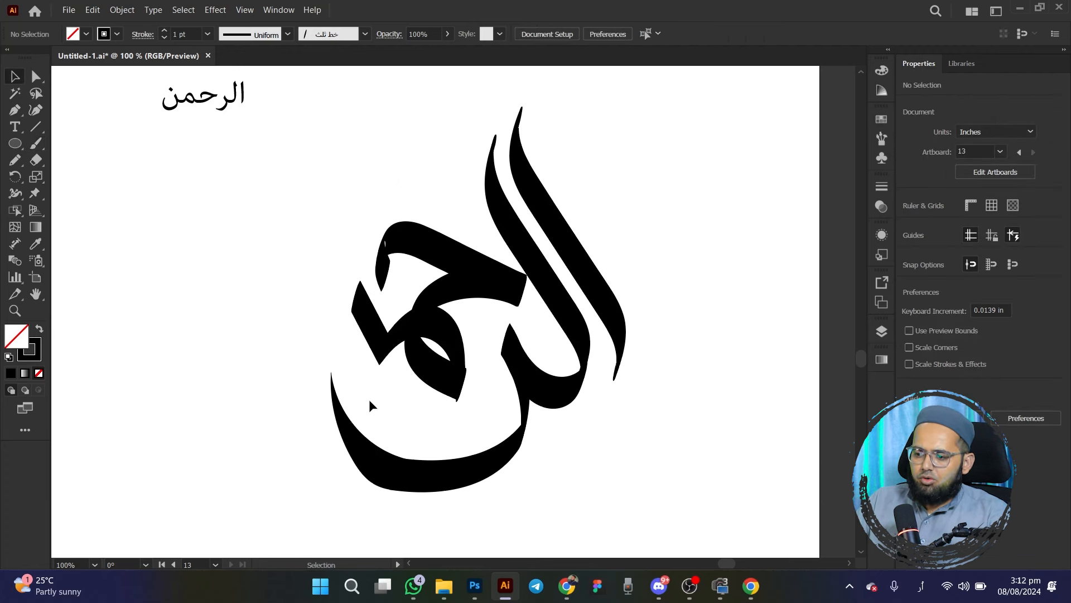
# Paint the noon from the tip of the slanted tooth into a thick round bowl that ends in a short upward point
pyautogui.press('b')
pyautogui.moveTo(357, 277)
pyautogui.mouseDown()
pyautogui.moveTo(350, 317)
pyautogui.moveTo(366, 363)
pyautogui.moveTo(359, 390)
pyautogui.moveTo(343, 397)
pyautogui.moveTo(271, 391)
pyautogui.moveTo(252, 354)
pyautogui.moveTo(258, 319)
pyautogui.mouseUp()
# Draw a long S-shaped Pencil curve from inside the noon's bowl to above the haa, and nudge it down
pyautogui.click(15, 159)
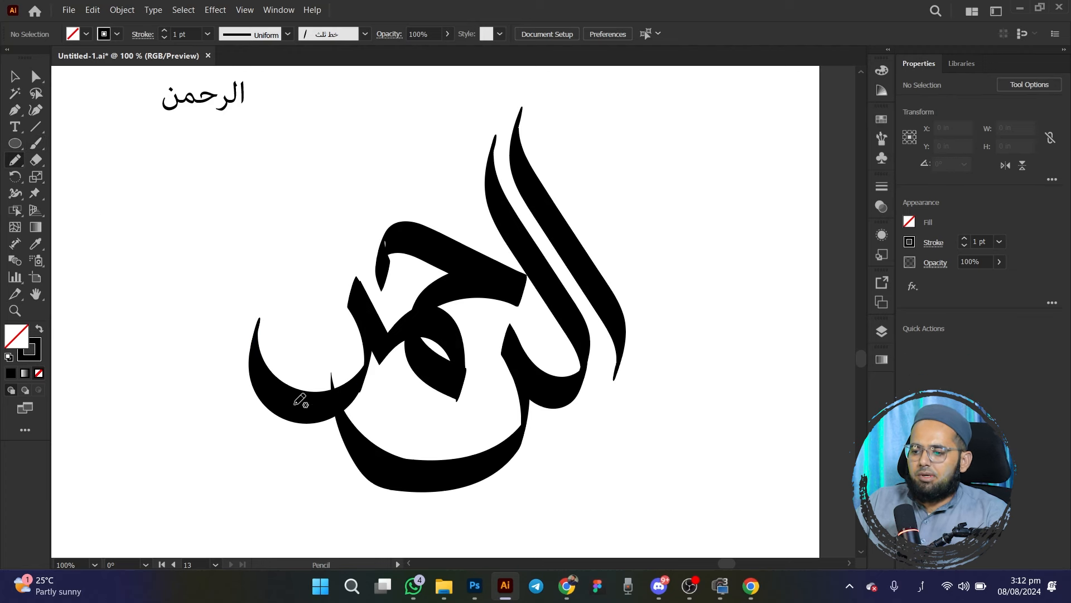
pyautogui.moveTo(289, 391); pyautogui.dragTo(268, 369)
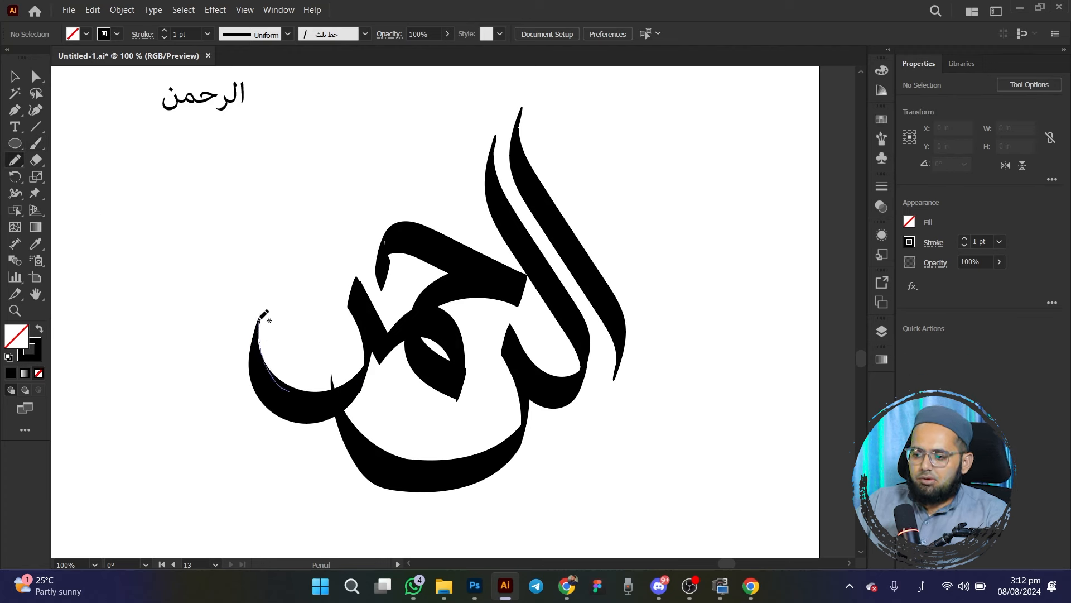
pyautogui.moveTo(368, 216); pyautogui.dragTo(414, 180)
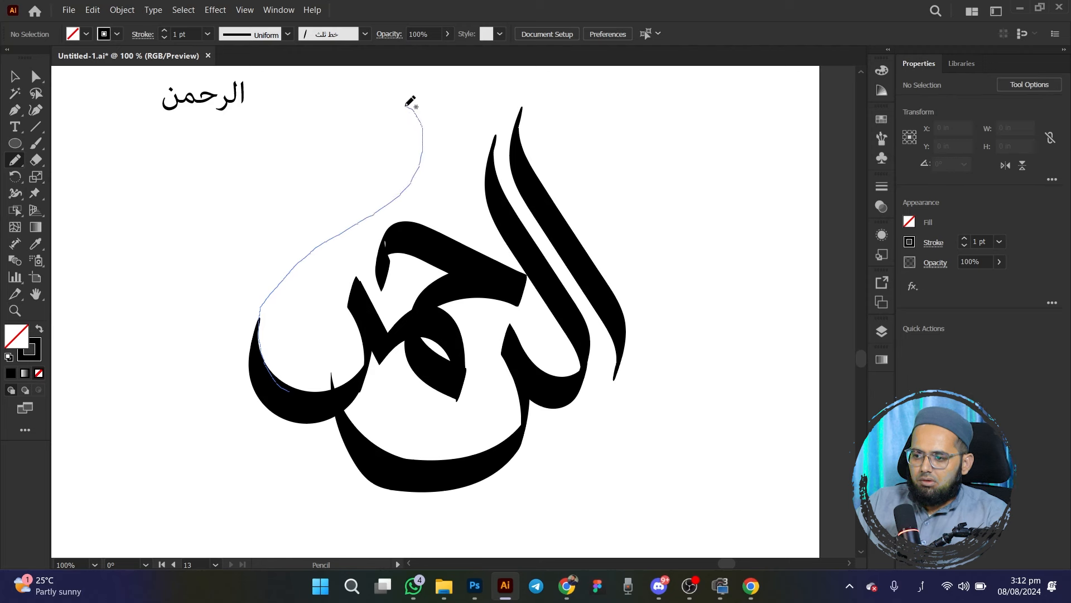
pyautogui.moveTo(405, 105); pyautogui.dragTo(405, 104)
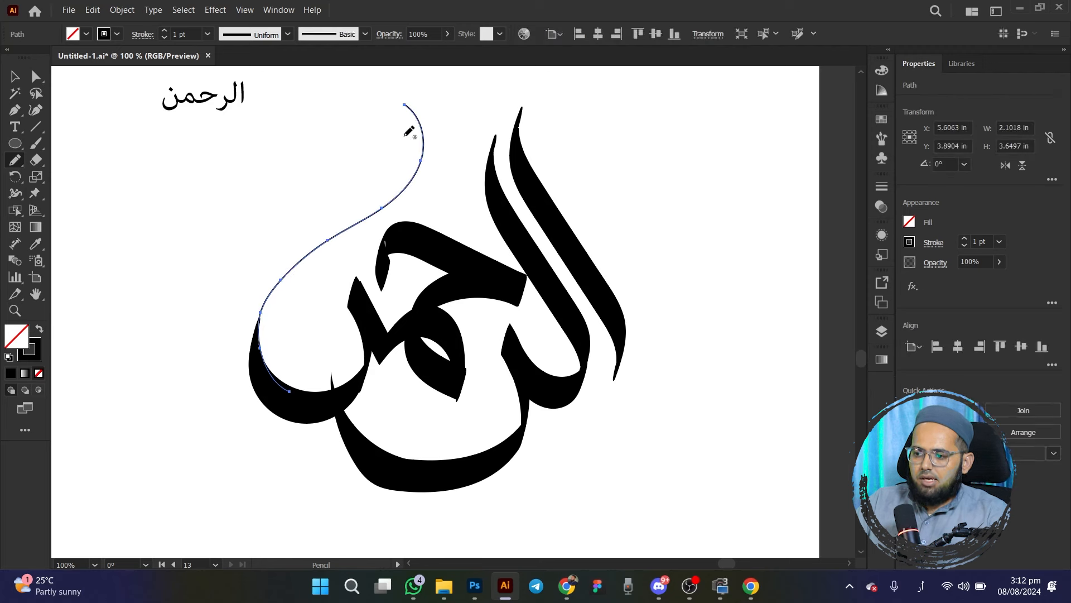
pyautogui.click(15, 74)
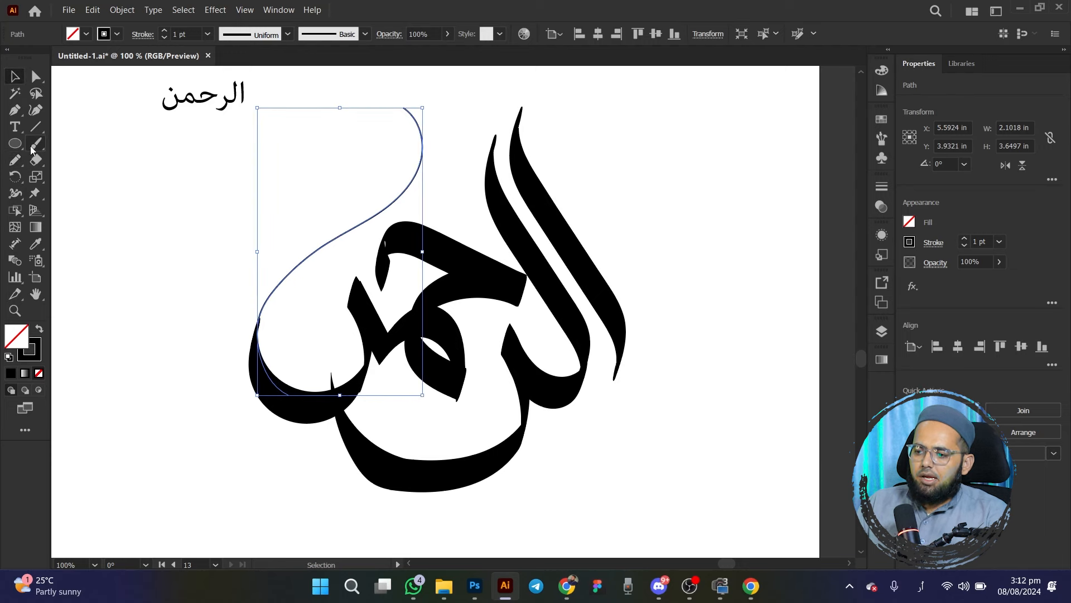
pyautogui.press('Down')
pyautogui.press('Down')
pyautogui.press('Down')
# Set the S-shaped curve's stroke weight to 9 pt and nudge it down and left over the noon's edge
pyautogui.click(164, 31)
pyautogui.click(165, 32)
pyautogui.click(165, 31)
pyautogui.click(164, 38)
pyautogui.click(164, 38)
pyautogui.click(164, 38)
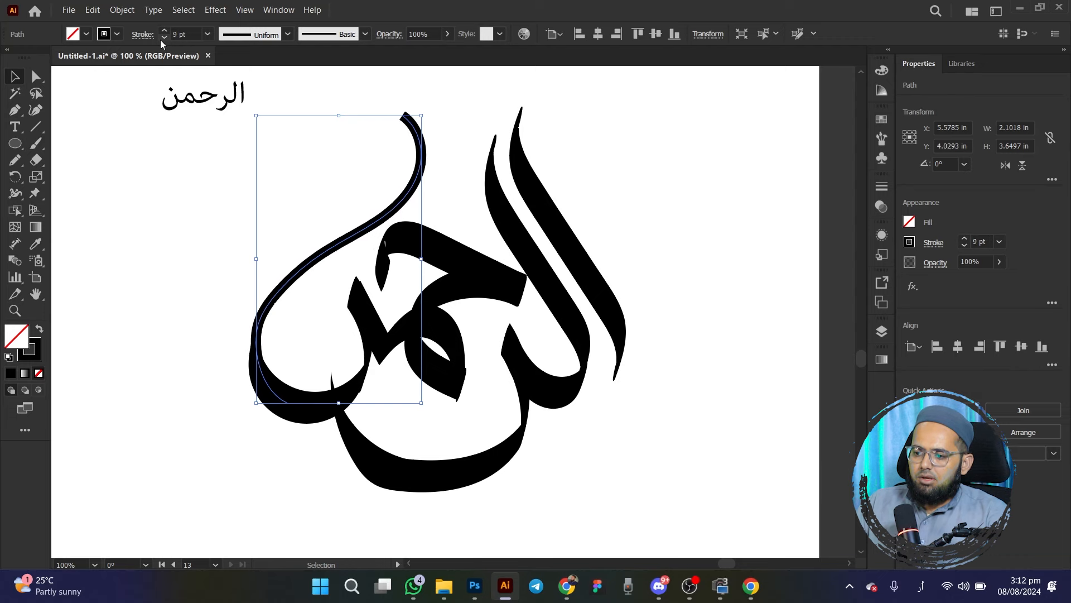
pyautogui.press('Down')
pyautogui.press('Down')
pyautogui.press('Down')
pyautogui.press('Down')
pyautogui.press('Down')
pyautogui.press('Left')
pyautogui.press('Left')
pyautogui.press('Left')
pyautogui.press('Down')
pyautogui.press('Left')
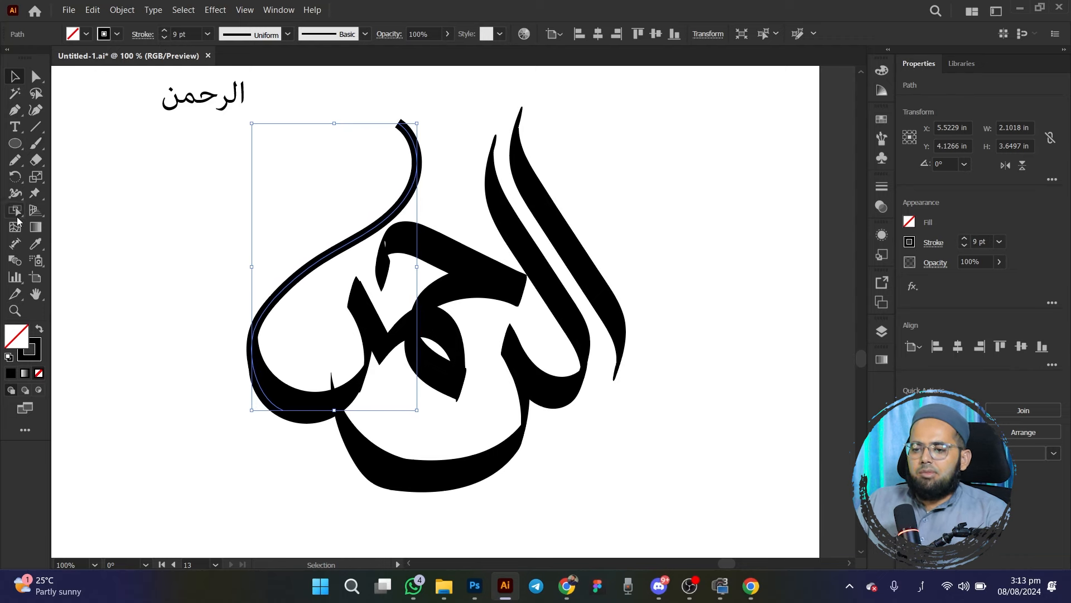
# Try tapering the S-shaped curve's upper end to a point with the Width tool, and delete the curve
pyautogui.moveTo(12, 202); pyautogui.dragTo(78, 196)
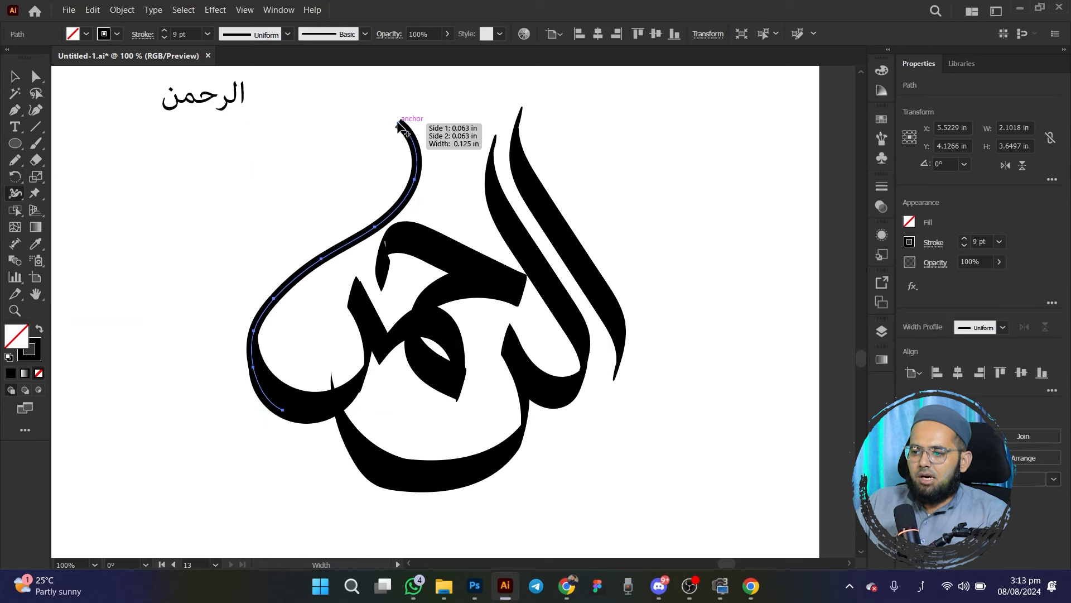
pyautogui.moveTo(399, 126); pyautogui.dragTo(399, 126)
pyautogui.click(15, 85)
pyautogui.click(146, 299)
pyautogui.moveTo(145, 299); pyautogui.dragTo(171, 276)
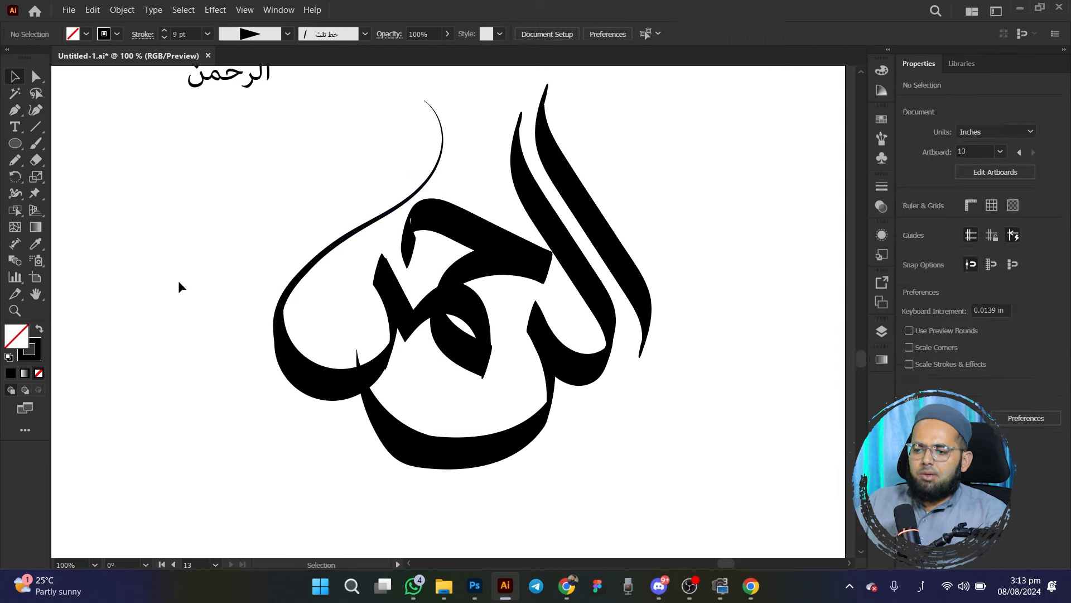
pyautogui.click(297, 275)
pyautogui.press('Delete')
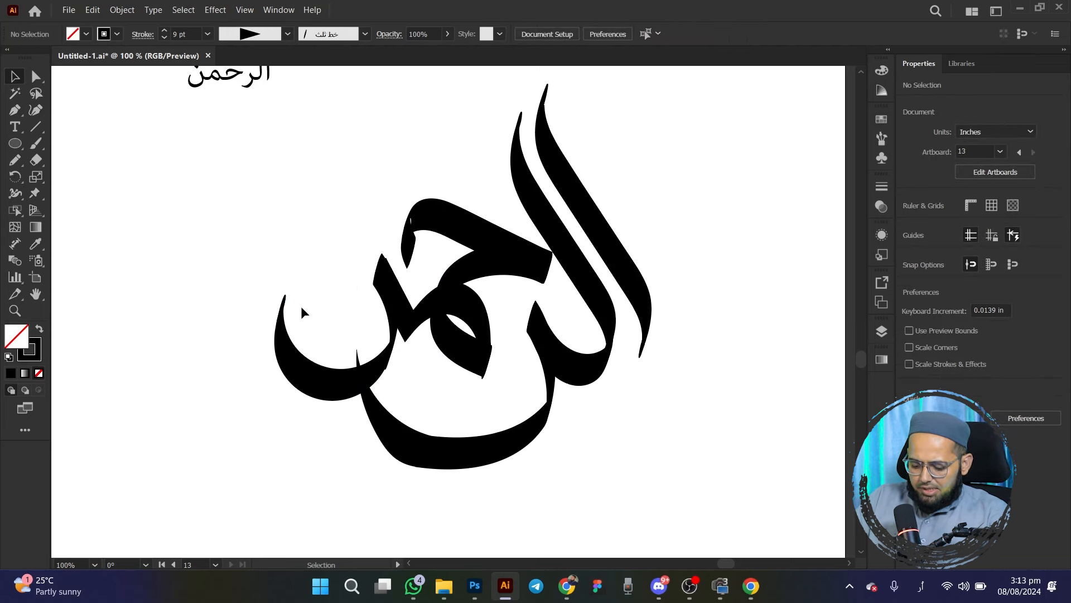
# Outline a long tapered end rising from the noon's bowl with the Pencil and turn it into a solid black shape
pyautogui.press('n')
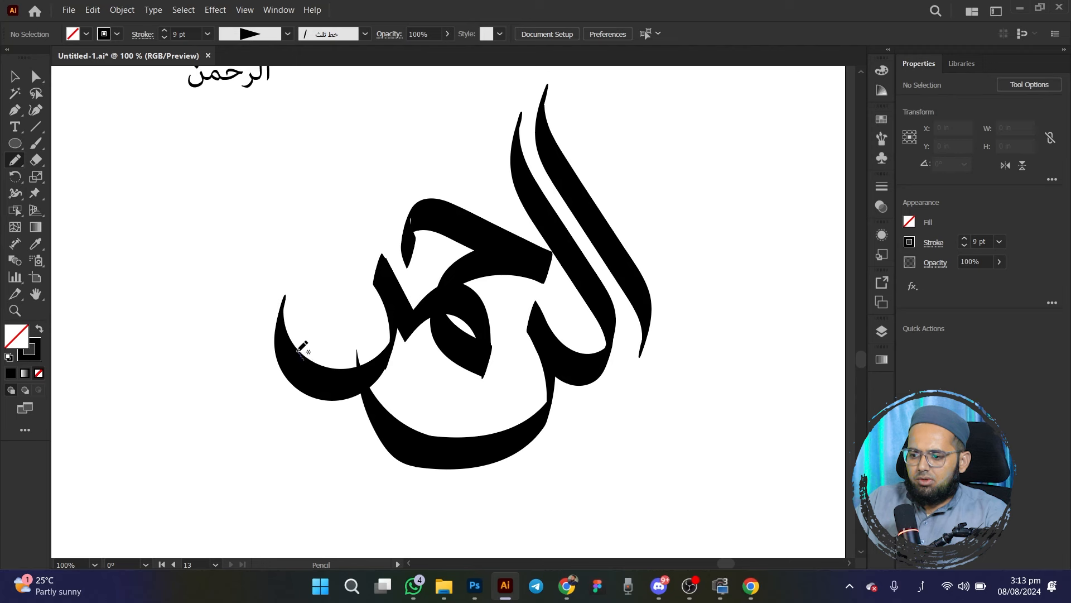
pyautogui.moveTo(291, 335); pyautogui.dragTo(286, 302)
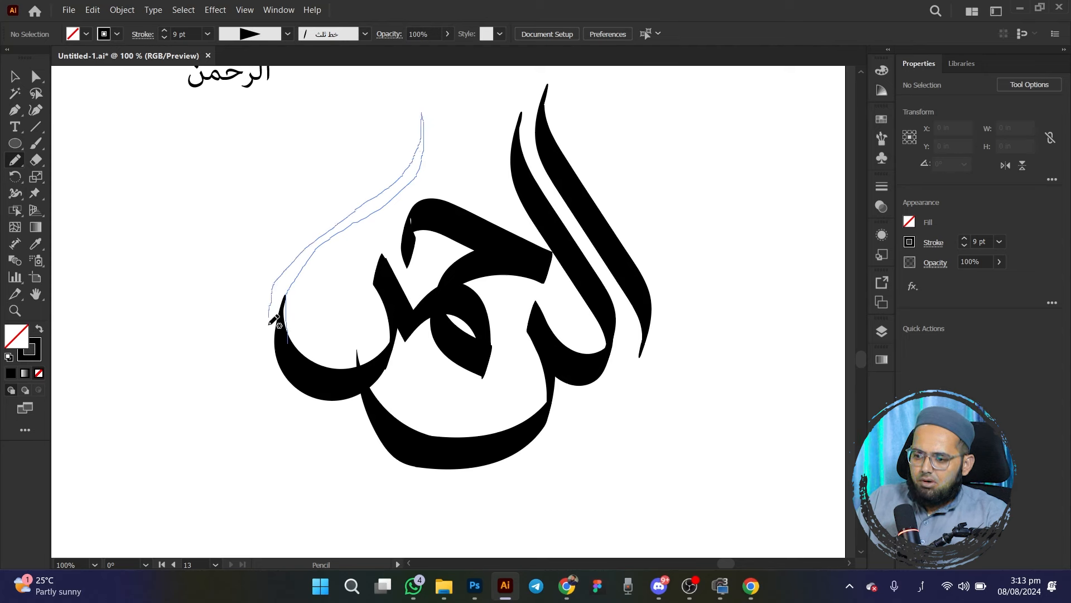
pyautogui.moveTo(274, 344); pyautogui.dragTo(309, 380)
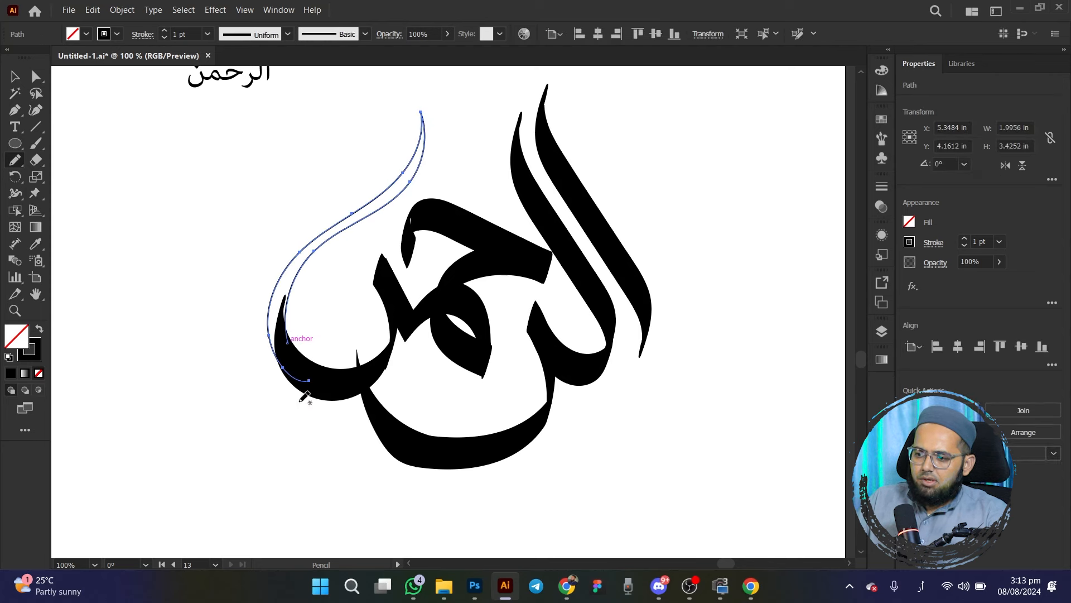
pyautogui.click(39, 329)
pyautogui.click(15, 77)
pyautogui.click(243, 294)
pyautogui.scroll(-2, 242, 292)
pyautogui.scroll(1, 225, 291)
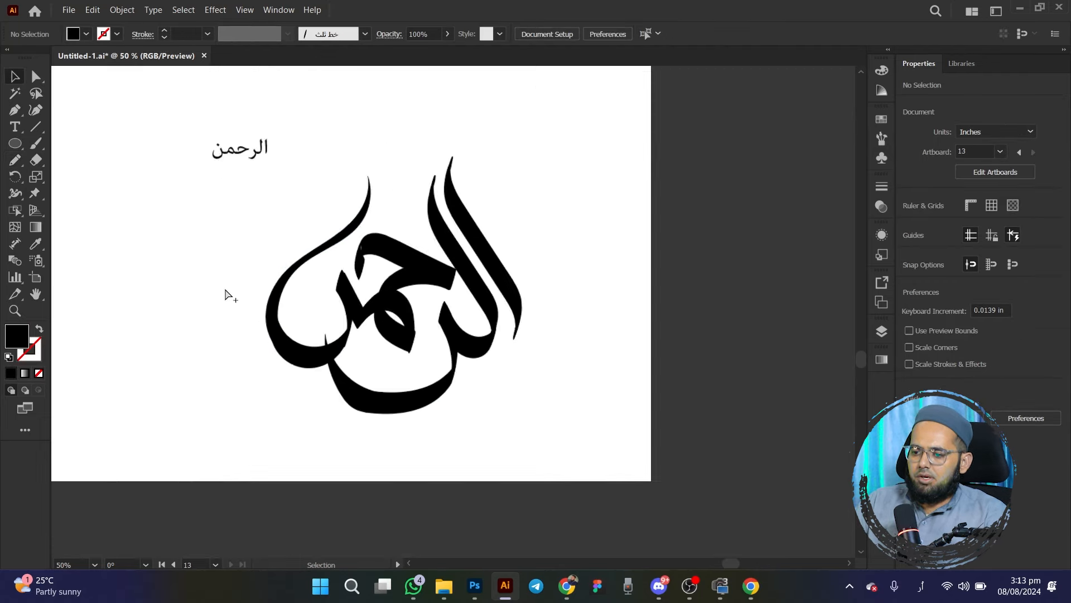
# Nudge the noon's starting stroke, bowl and tapered end slightly right, toward the meem, and deselect them
pyautogui.scroll(1, 226, 294)
pyautogui.click(430, 390)
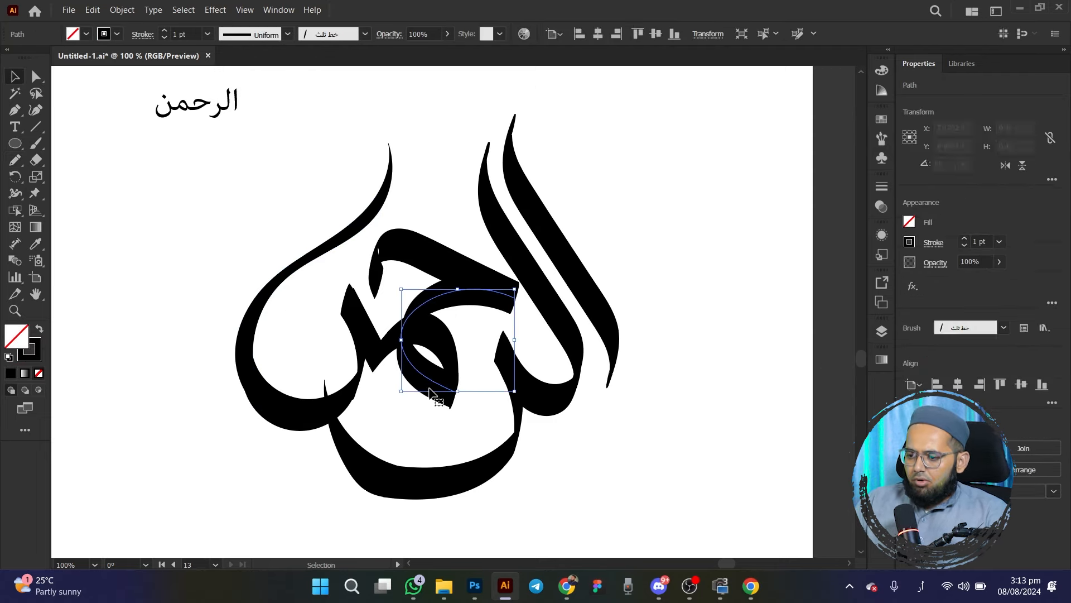
pyautogui.click(425, 409)
pyautogui.click(351, 324)
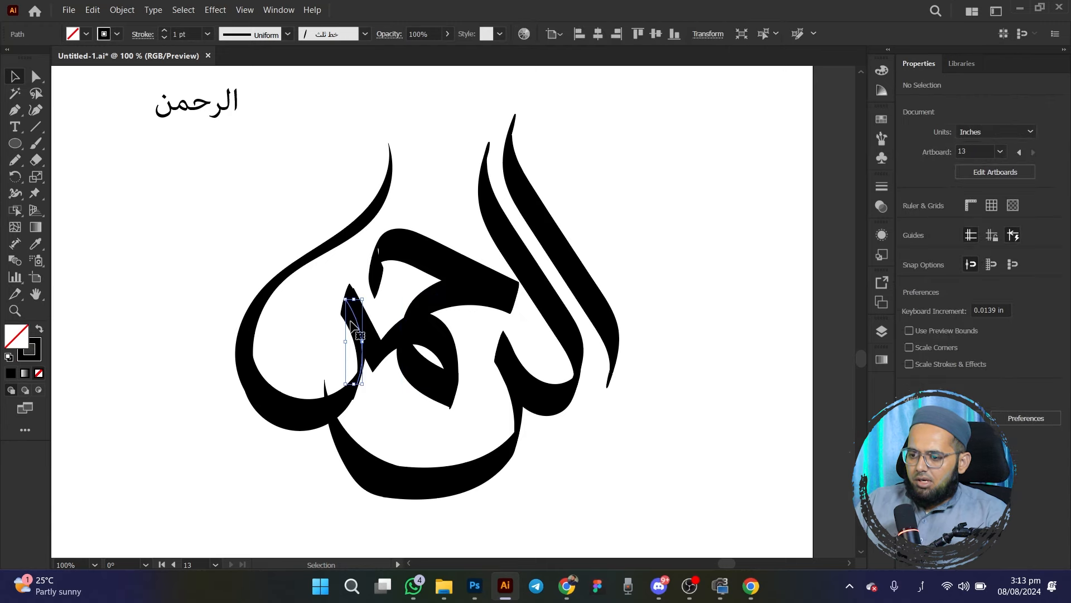
pyautogui.press('Right')
pyautogui.click(311, 407)
pyautogui.press('Right')
pyautogui.click(197, 320)
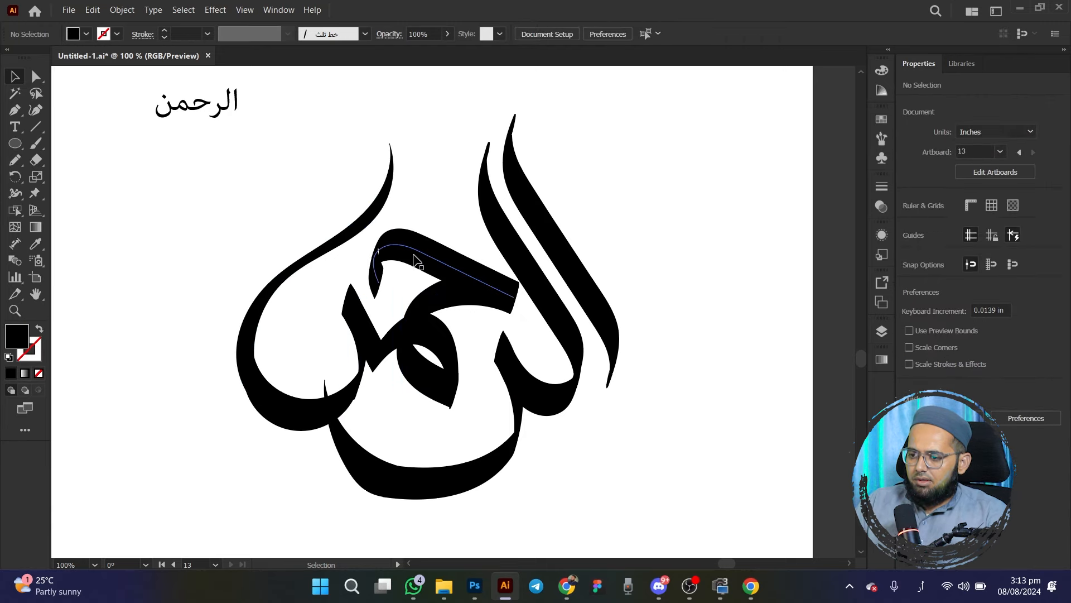
# Try to cut off the hooked end of the haa's upper stroke with the Knife
pyautogui.click(385, 267)
pyautogui.scroll(2, 385, 267)
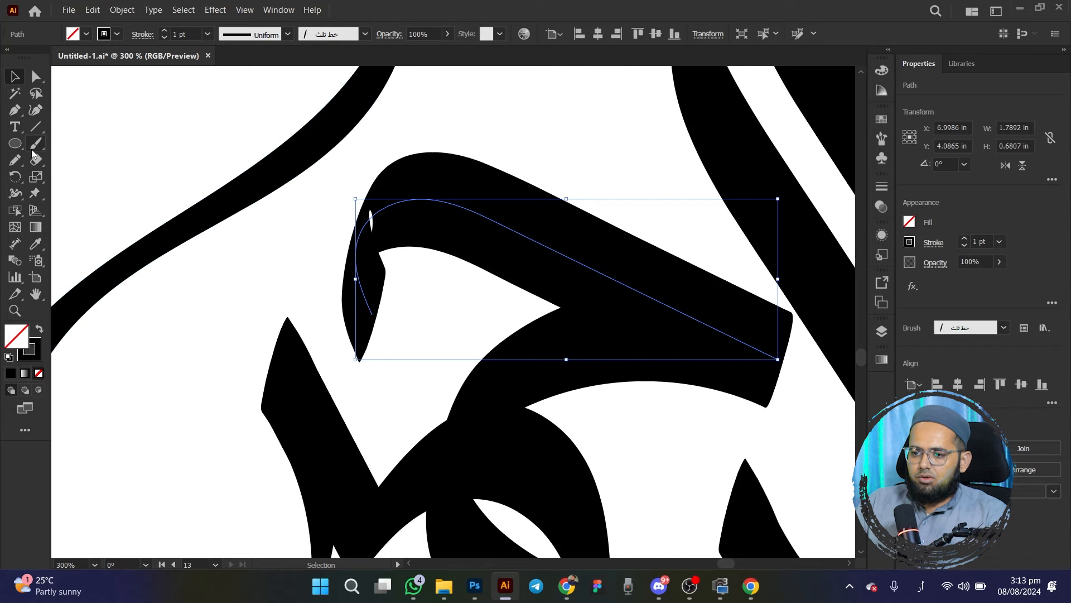
pyautogui.moveTo(34, 166); pyautogui.dragTo(87, 194)
pyautogui.moveTo(350, 185); pyautogui.dragTo(411, 289)
# Split the haa's upper stroke with the Scissors at the anchor point above its hook, and delete the hooked end
pyautogui.press('a')
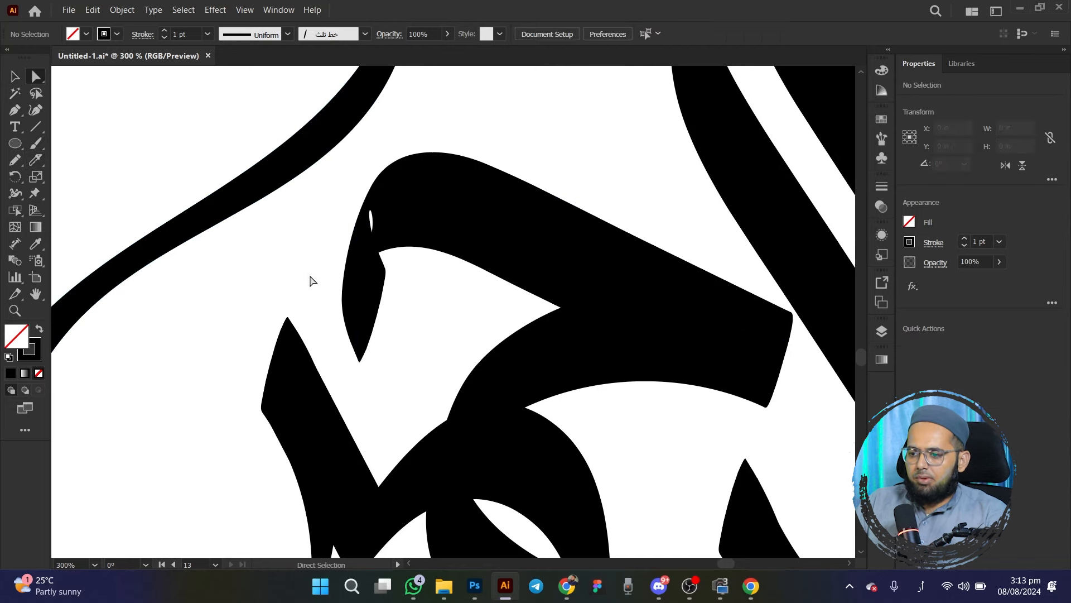
pyautogui.click(363, 286)
pyautogui.moveTo(28, 166); pyautogui.dragTo(72, 174)
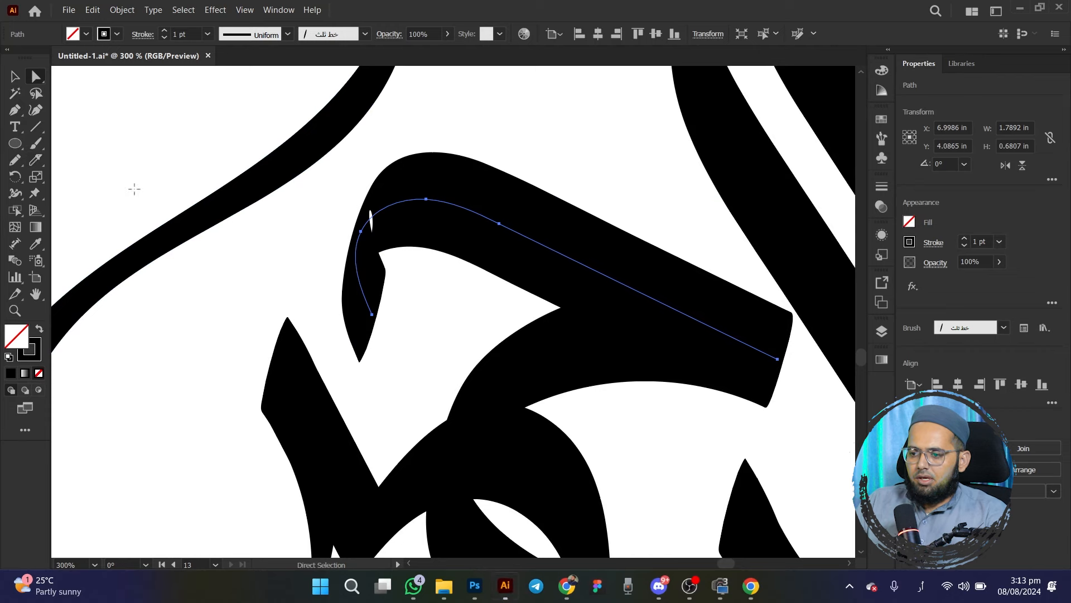
pyautogui.click(361, 230)
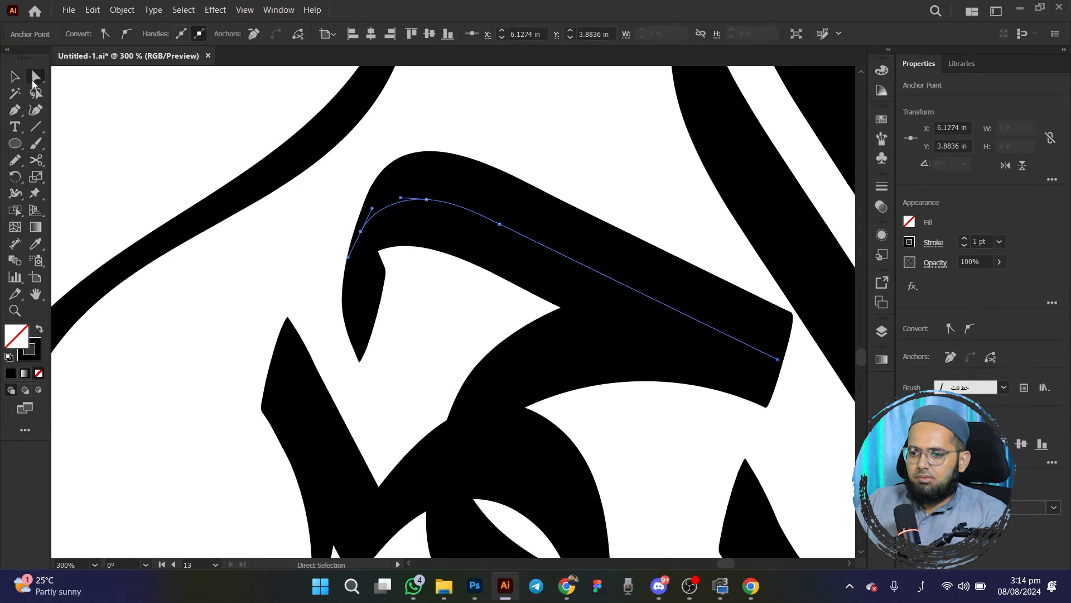
pyautogui.click(35, 78)
pyautogui.click(362, 279)
pyautogui.press('Delete')
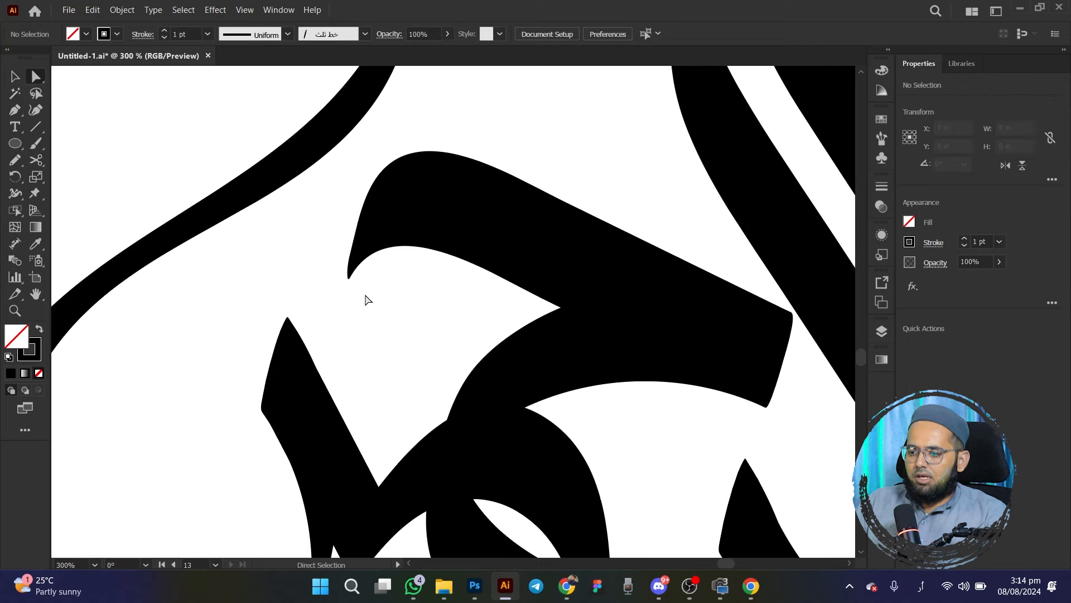
# Outline a pointed, downward-curving tip for the haa's head with the Pencil, overlapping the upper brush stroke
pyautogui.scroll(-3, 366, 298)
pyautogui.moveTo(372, 329); pyautogui.dragTo(335, 297)
pyautogui.scroll(2, 364, 252)
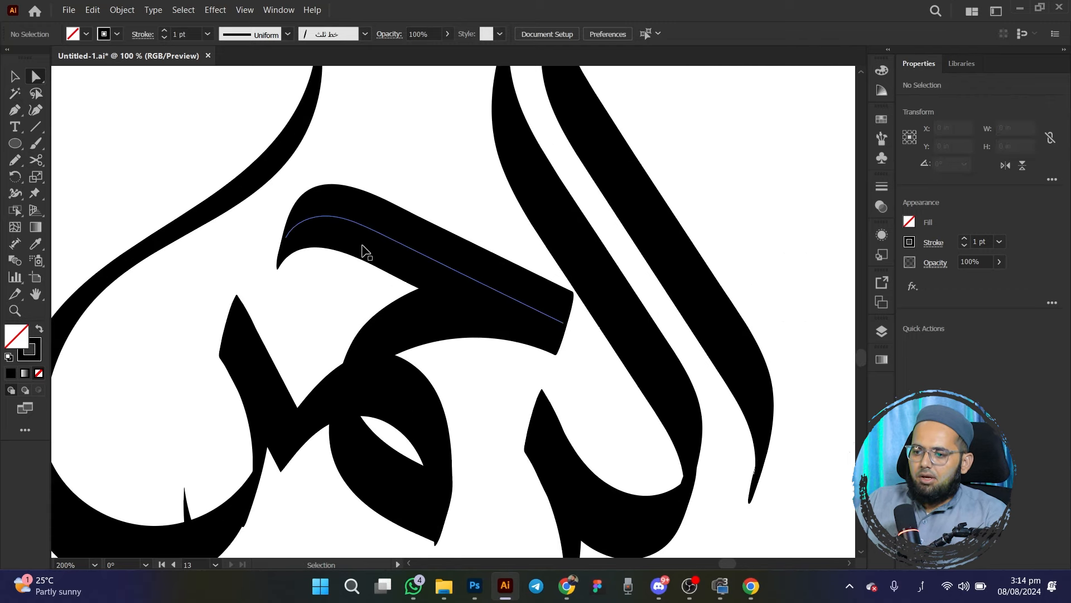
pyautogui.click(15, 161)
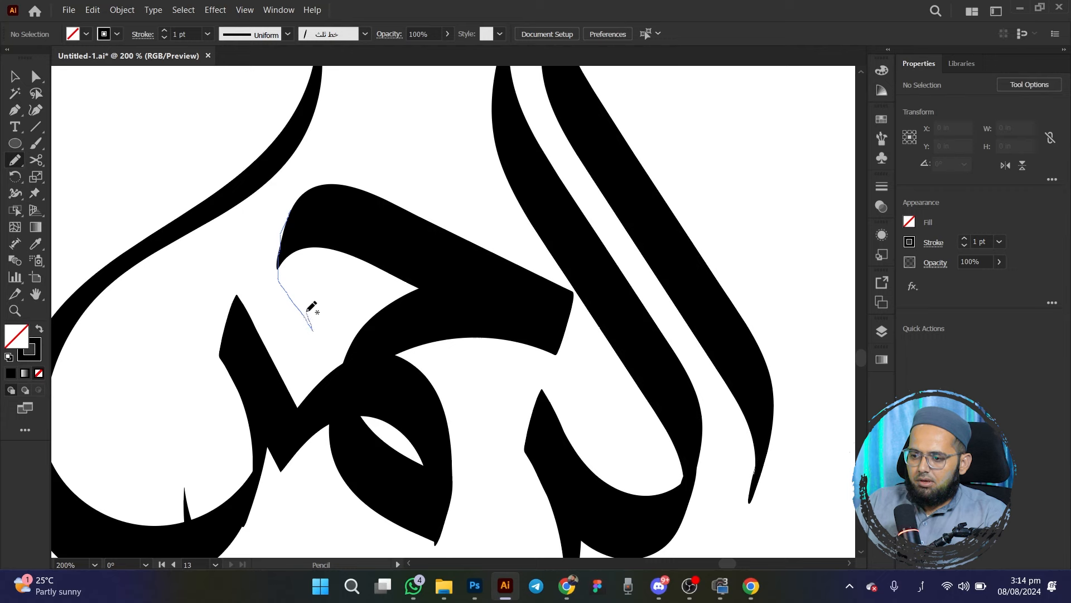
pyautogui.moveTo(348, 251)
pyautogui.mouseDown()
pyautogui.moveTo(384, 270)
pyautogui.moveTo(432, 272)
pyautogui.mouseUp()
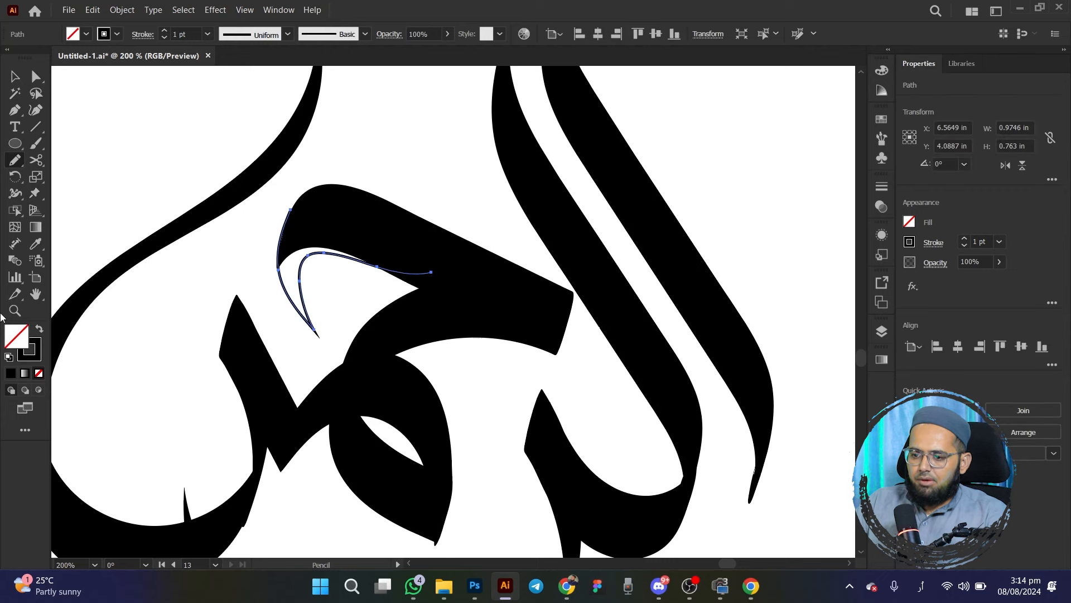
# Fill the pencil-drawn tip of the haa's head with black instead of outlining it, nudge it slightly left and deselect it
pyautogui.click(38, 329)
pyautogui.click(15, 78)
pyautogui.press('Left')
pyautogui.click(205, 215)
# Move the tip's uppermost anchor point onto the outer edge of the haa's brush stroke so the two shapes blend smoothly
pyautogui.scroll(1, 296, 202)
pyautogui.scroll(2, 299, 208)
pyautogui.click(265, 280)
pyautogui.press('a')
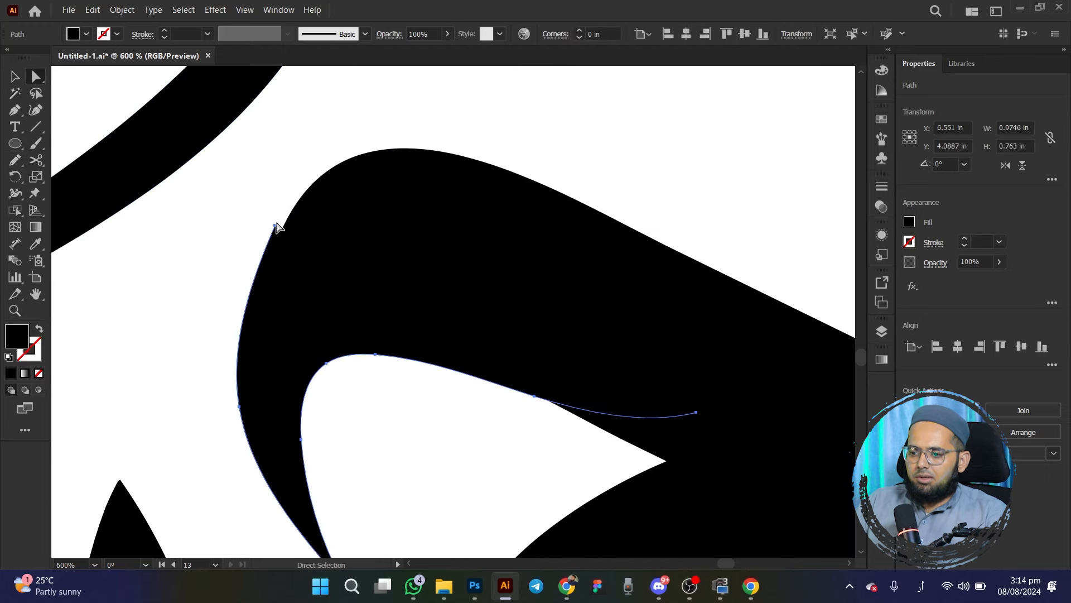
pyautogui.moveTo(277, 226); pyautogui.dragTo(290, 218)
pyautogui.press('v')
pyautogui.click(212, 246)
pyautogui.scroll(-2, 212, 246)
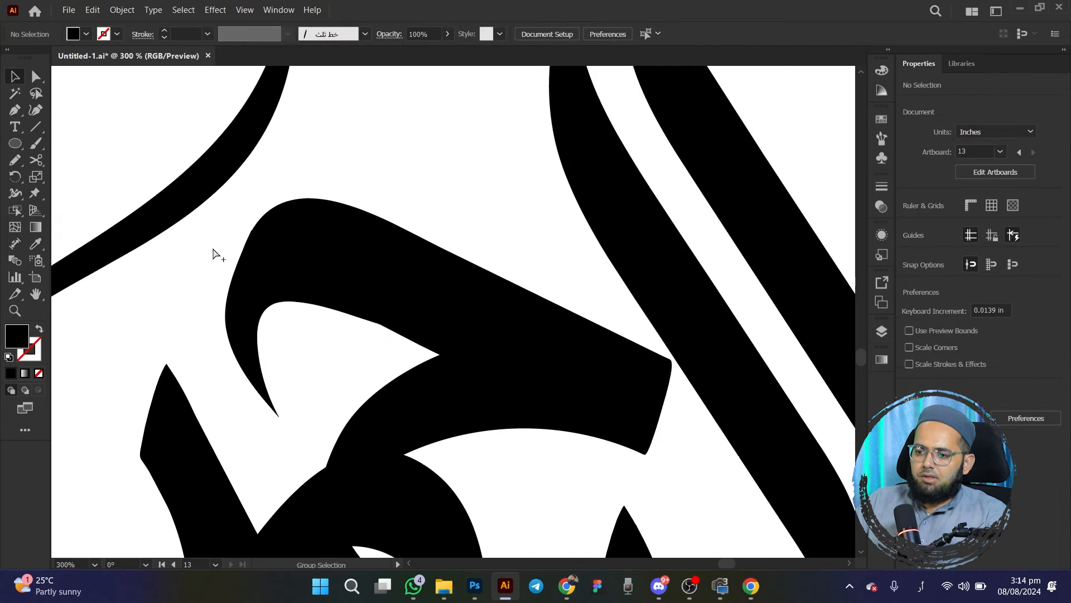
pyautogui.scroll(-3, 193, 291)
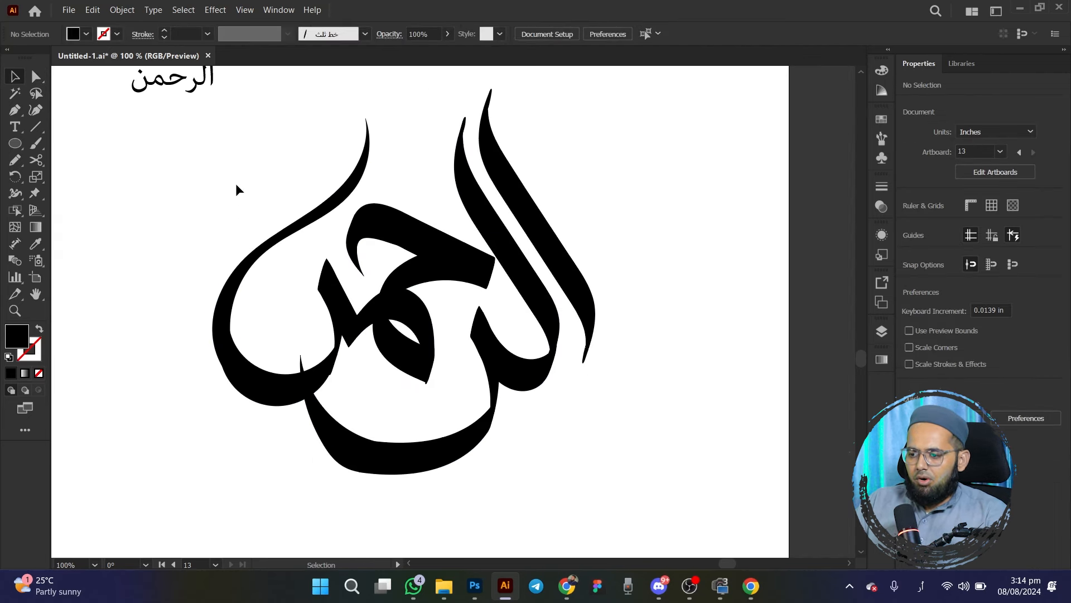
pyautogui.scroll(-1, 228, 219)
pyautogui.scroll(1, 229, 219)
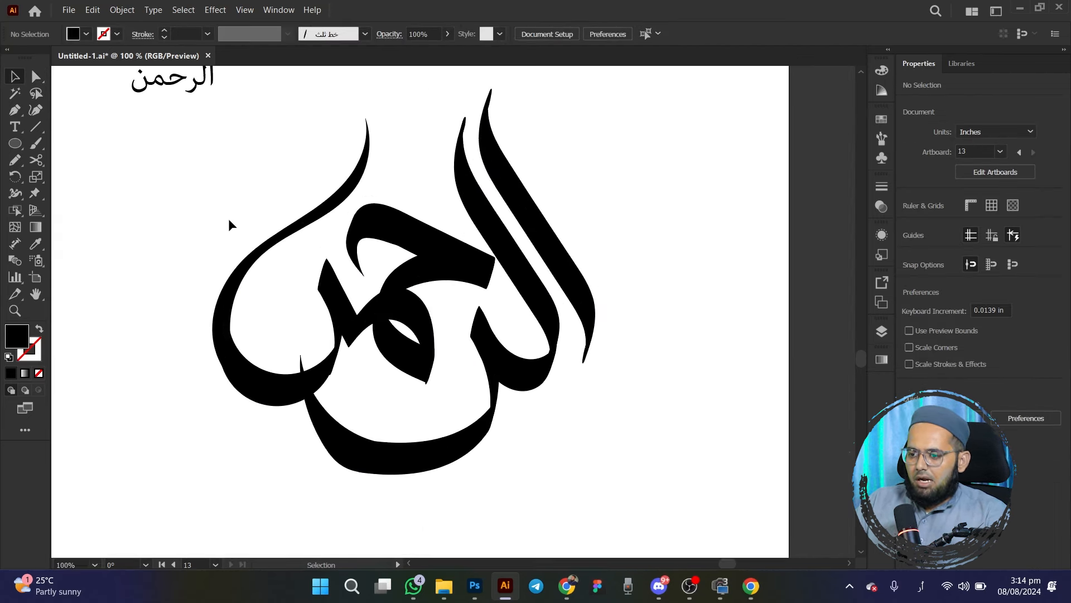
# Draw a broader, slanted end about 0.23 by 0.48 in over the haa's pointed tip with the Pencil, and fill it black
pyautogui.click(357, 272)
pyautogui.scroll(3, 360, 273)
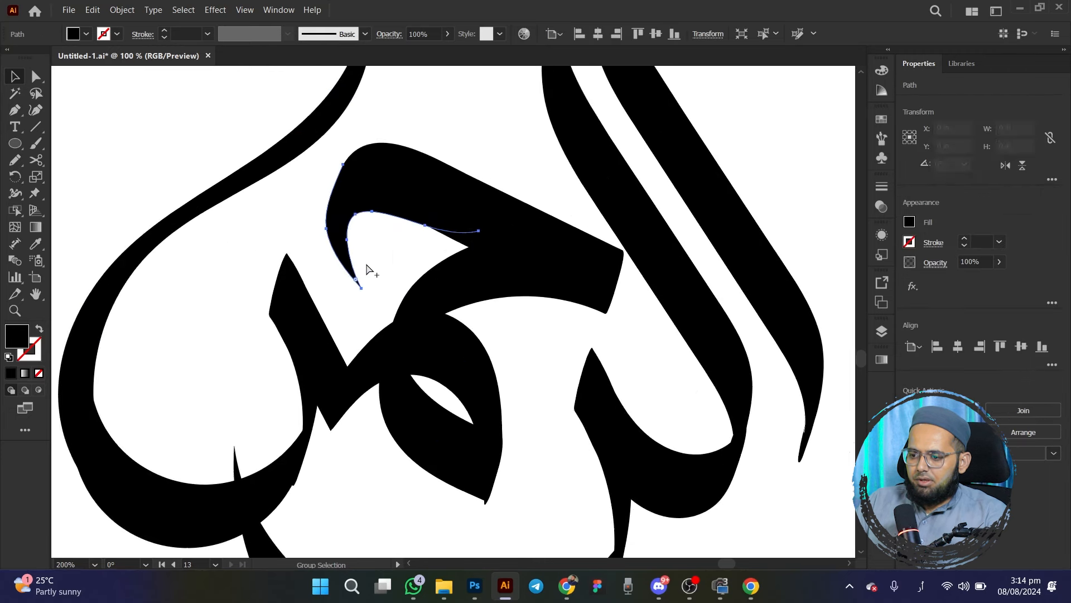
pyautogui.scroll(2, 364, 292)
pyautogui.press('n')
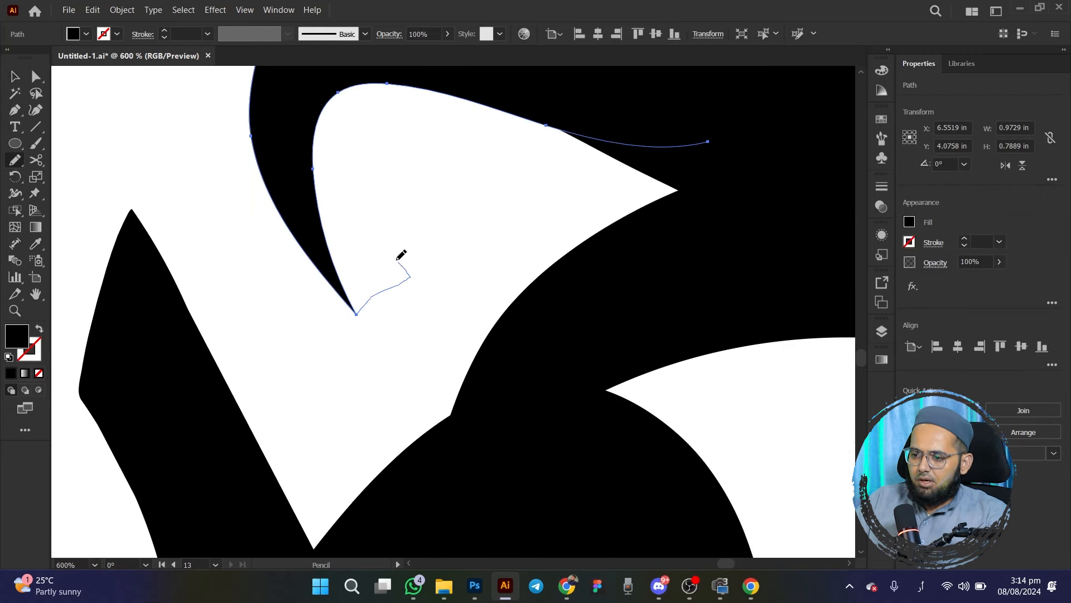
pyautogui.moveTo(344, 207); pyautogui.dragTo(348, 314)
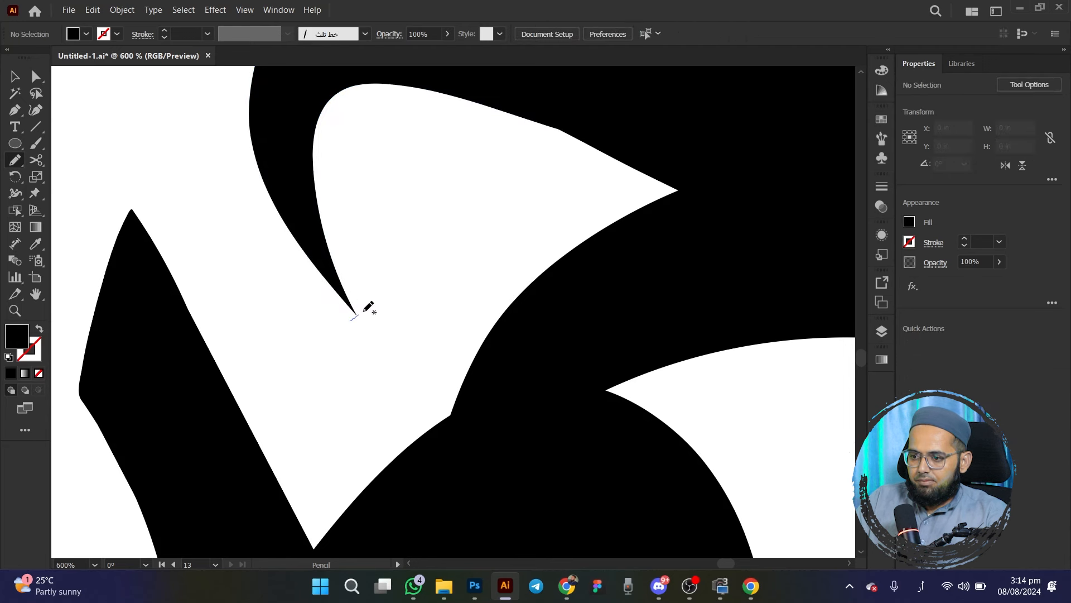
pyautogui.moveTo(406, 288)
pyautogui.mouseDown()
pyautogui.moveTo(328, 175)
pyautogui.moveTo(311, 115)
pyautogui.moveTo(306, 191)
pyautogui.moveTo(349, 316)
pyautogui.mouseUp()
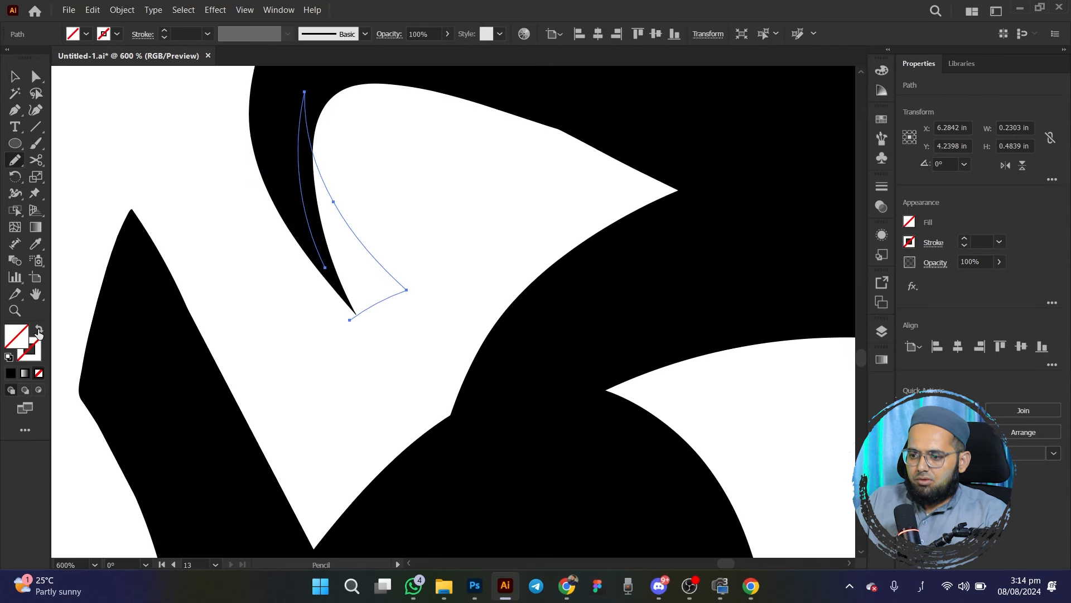
pyautogui.click(9, 374)
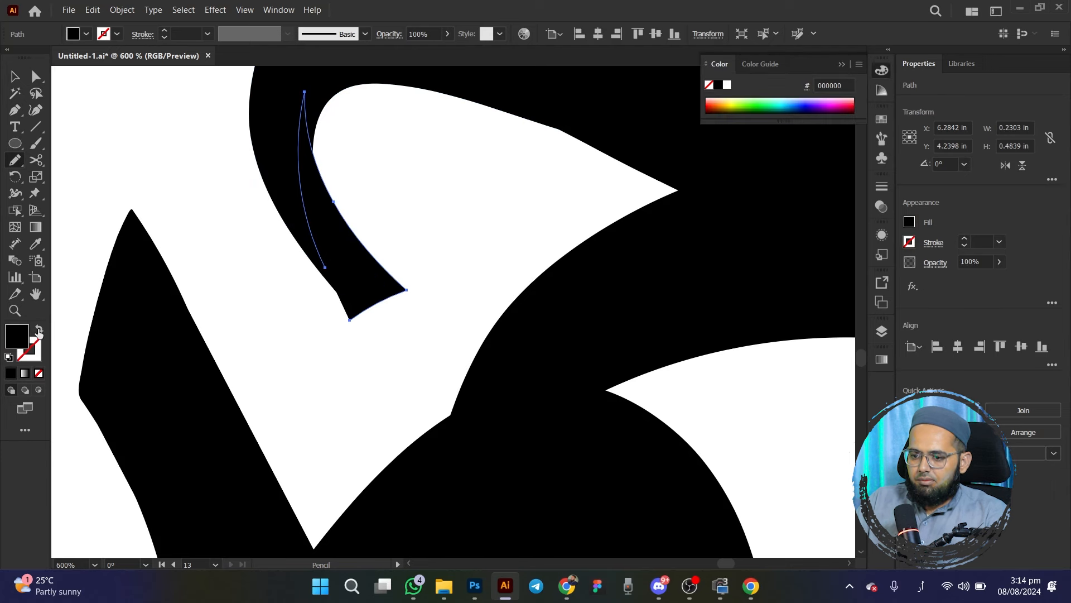
pyautogui.click(16, 76)
pyautogui.click(254, 226)
# Review the overall composition of the word and check the brush stroke of the noon's bowl
pyautogui.hotkey('ctrl', '1')
pyautogui.moveTo(261, 270); pyautogui.dragTo(306, 345)
pyautogui.hotkey('ctrl', '+')
pyautogui.moveTo(245, 369); pyautogui.dragTo(259, 299)
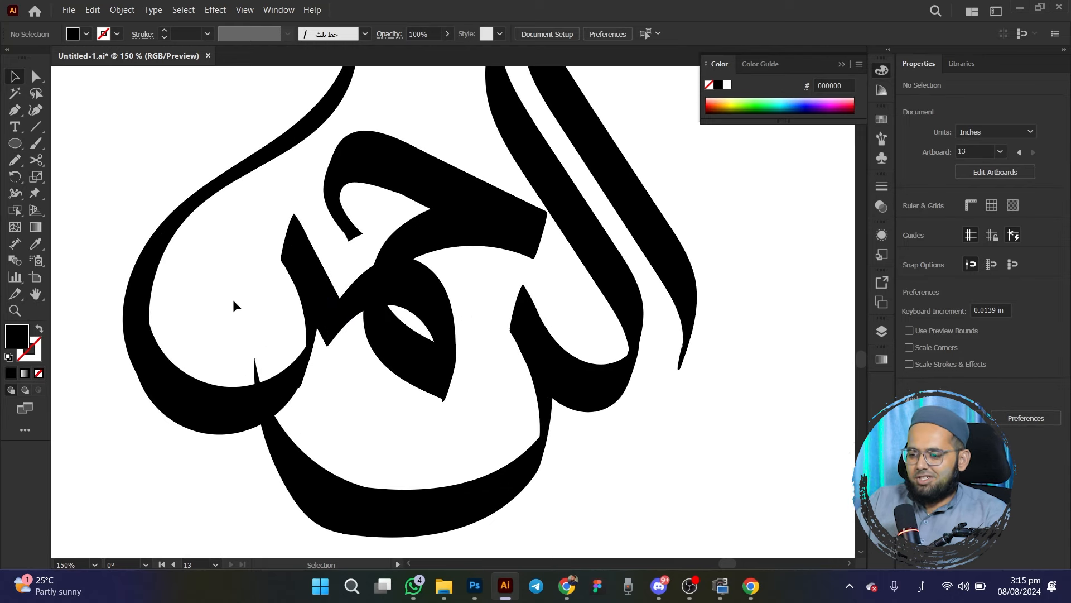
pyautogui.moveTo(233, 303); pyautogui.dragTo(288, 304)
pyautogui.click(284, 411)
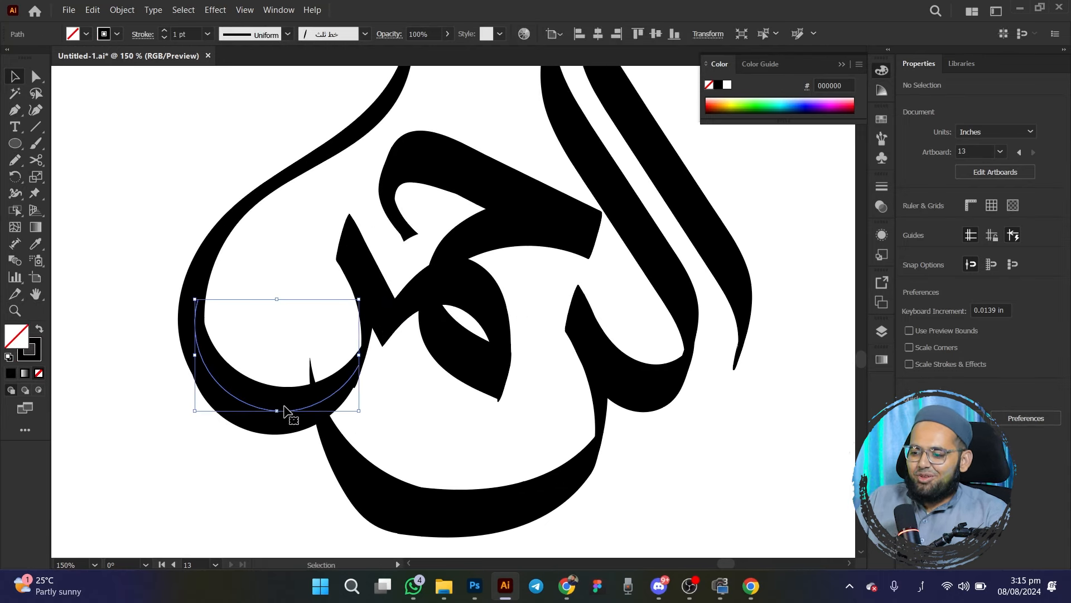
pyautogui.click(196, 274)
pyautogui.click(157, 266)
pyautogui.scroll(-1, 151, 258)
pyautogui.moveTo(148, 253); pyautogui.dragTo(162, 280)
pyautogui.scroll(1, 262, 287)
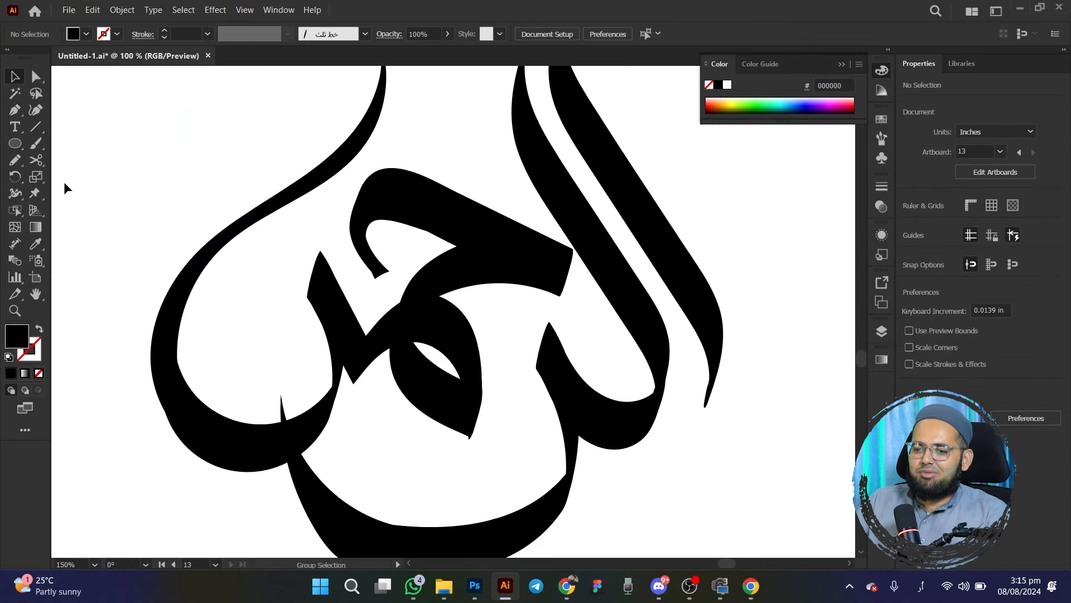
# Paint the noon's dot inside its bowl with the Paintbrush, starting from a short pointed tip, and deselect it
pyautogui.click(21, 149)
pyautogui.click(36, 143)
pyautogui.moveTo(272, 339)
pyautogui.mouseDown()
pyautogui.moveTo(225, 330)
pyautogui.moveTo(224, 290)
pyautogui.mouseUp()
pyautogui.scroll(-1, 293, 349)
pyautogui.press('v')
pyautogui.click(266, 343)
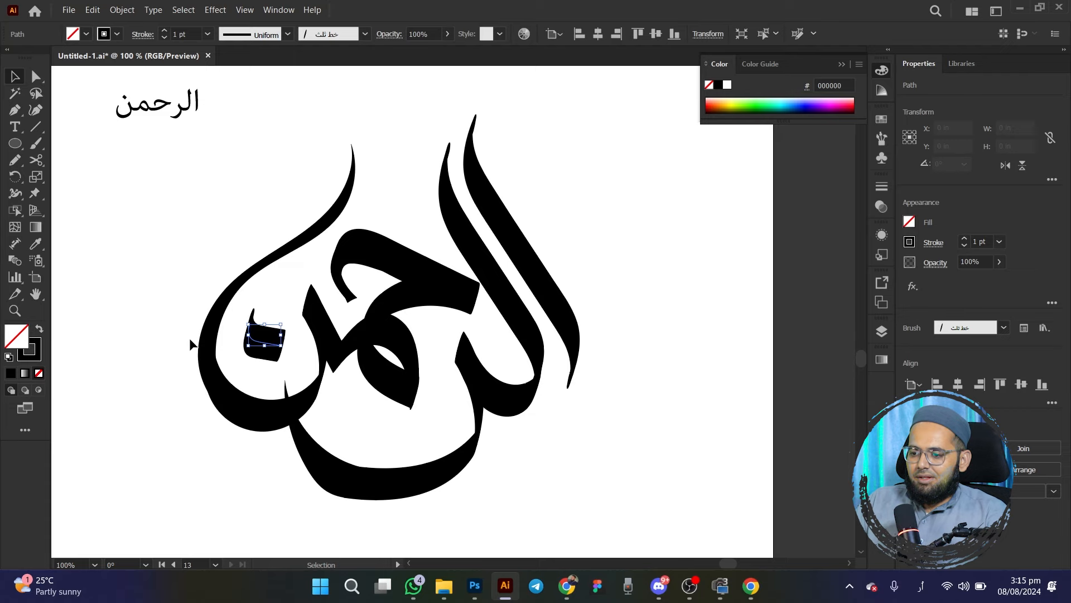
pyautogui.click(177, 319)
pyautogui.scroll(1, 176, 319)
pyautogui.scroll(-1, 177, 319)
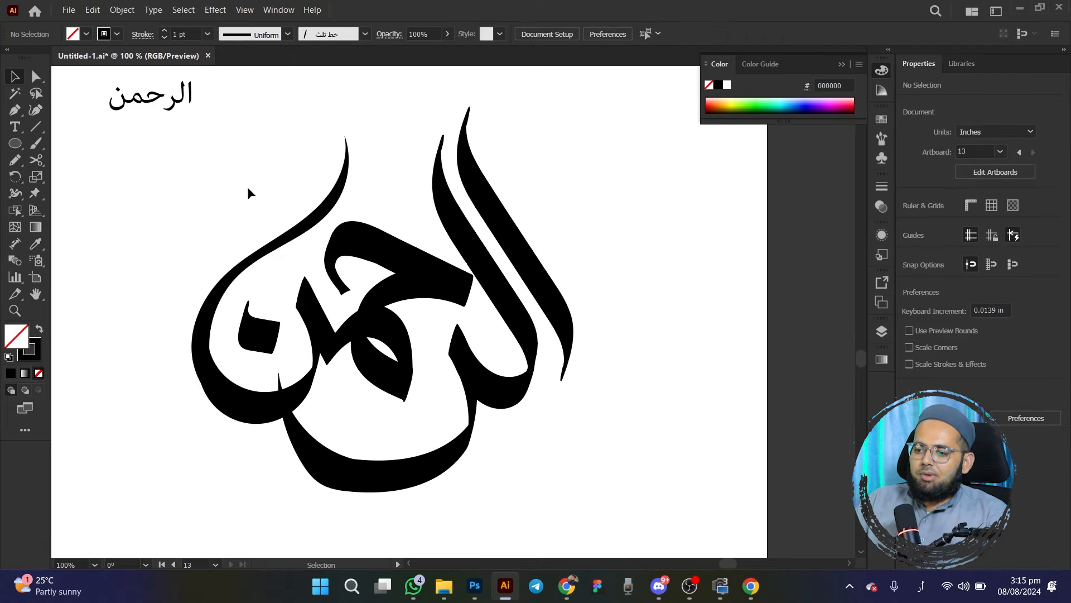
# Set the size of the خط ثلث calligraphic brush to 16 pt, choosing Leave Strokes for the existing strokes
pyautogui.moveTo(217, 198); pyautogui.dragTo(275, 237)
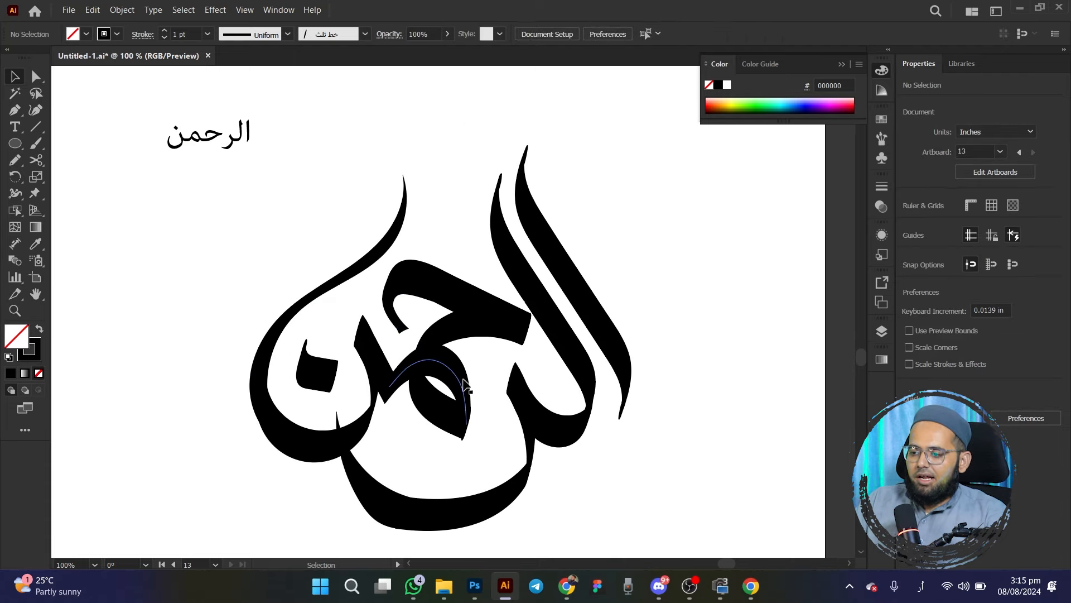
pyautogui.moveTo(464, 385); pyautogui.dragTo(443, 333)
pyautogui.click(32, 148)
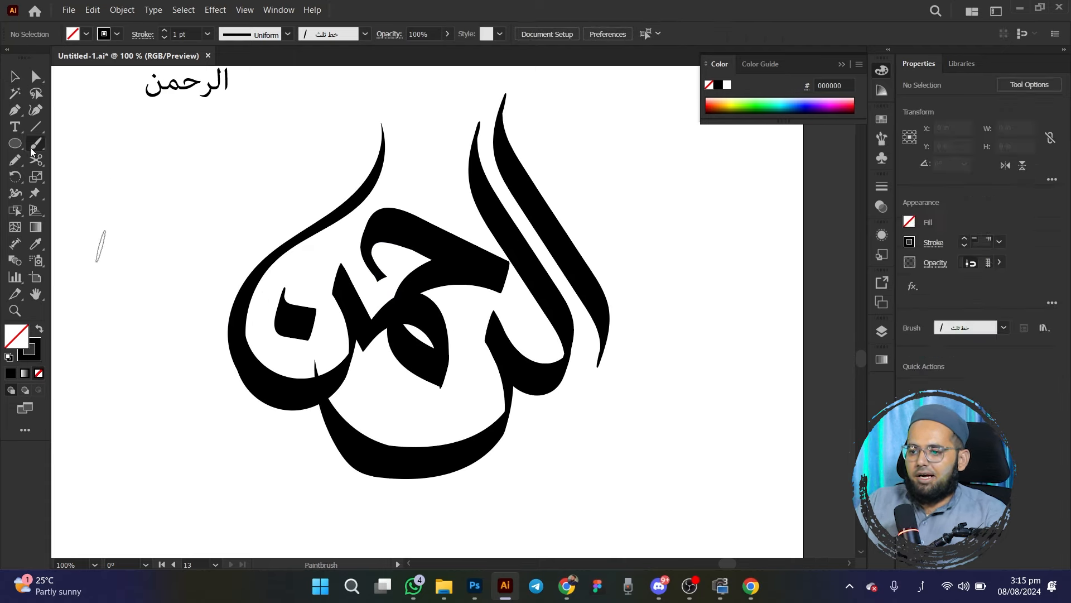
pyautogui.click(338, 34)
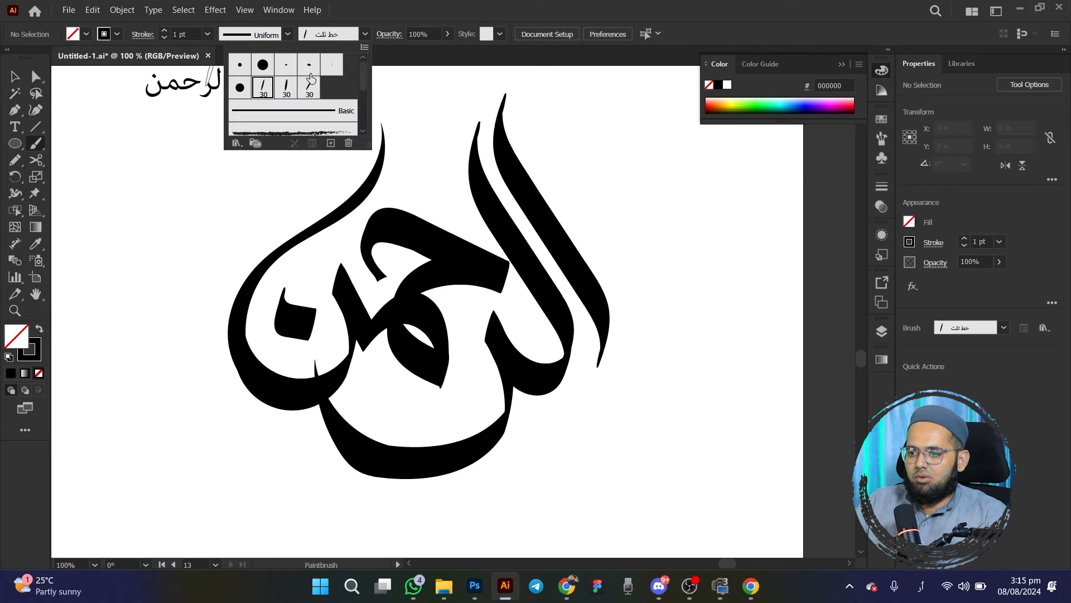
pyautogui.doubleClick(258, 89)
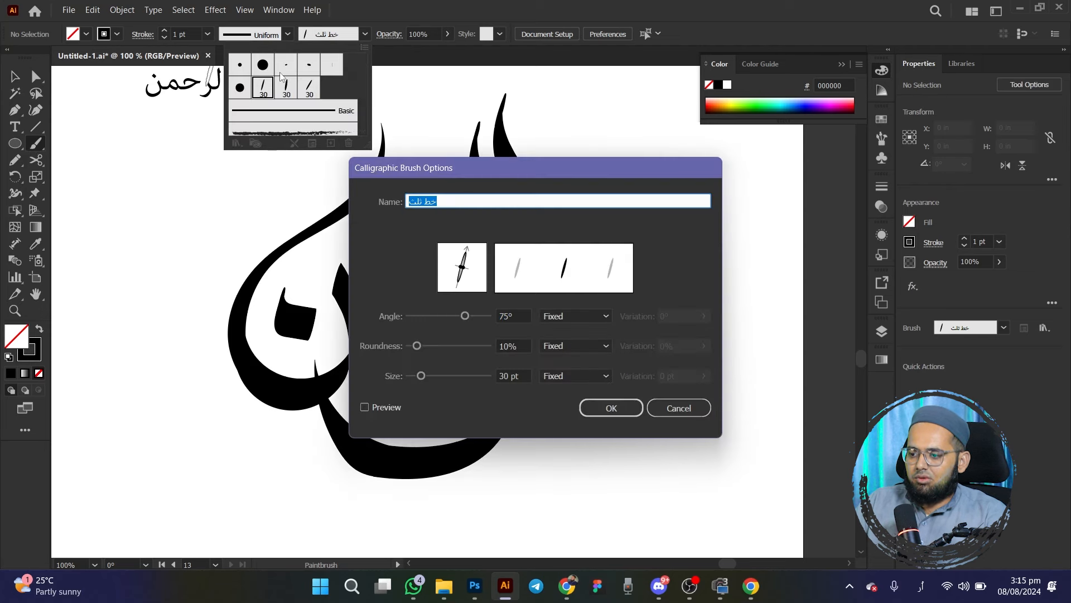
pyautogui.moveTo(421, 375); pyautogui.dragTo(419, 376)
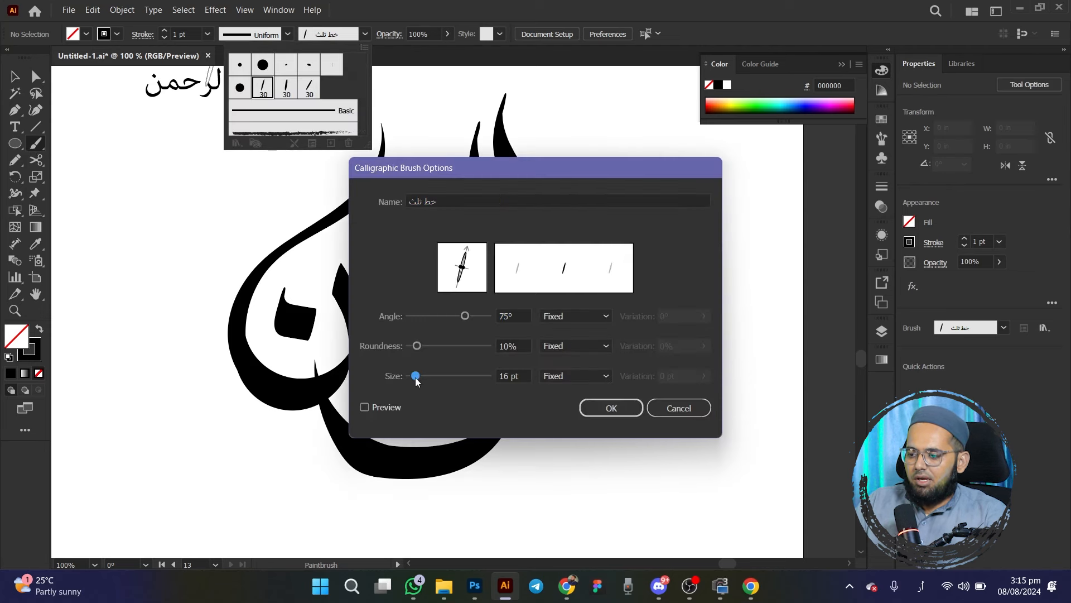
pyautogui.click(607, 409)
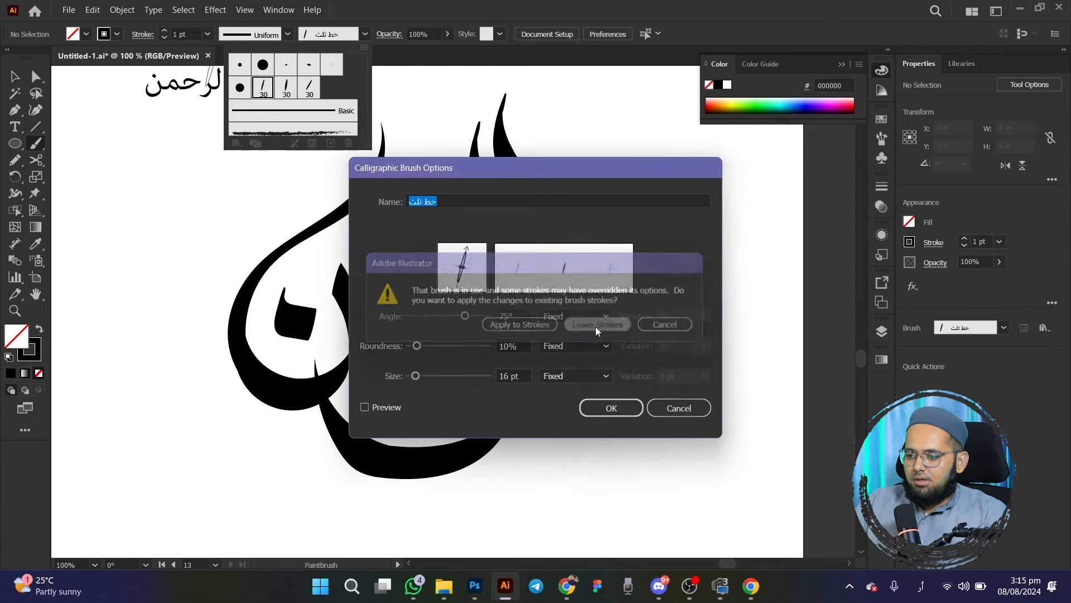
pyautogui.click(595, 327)
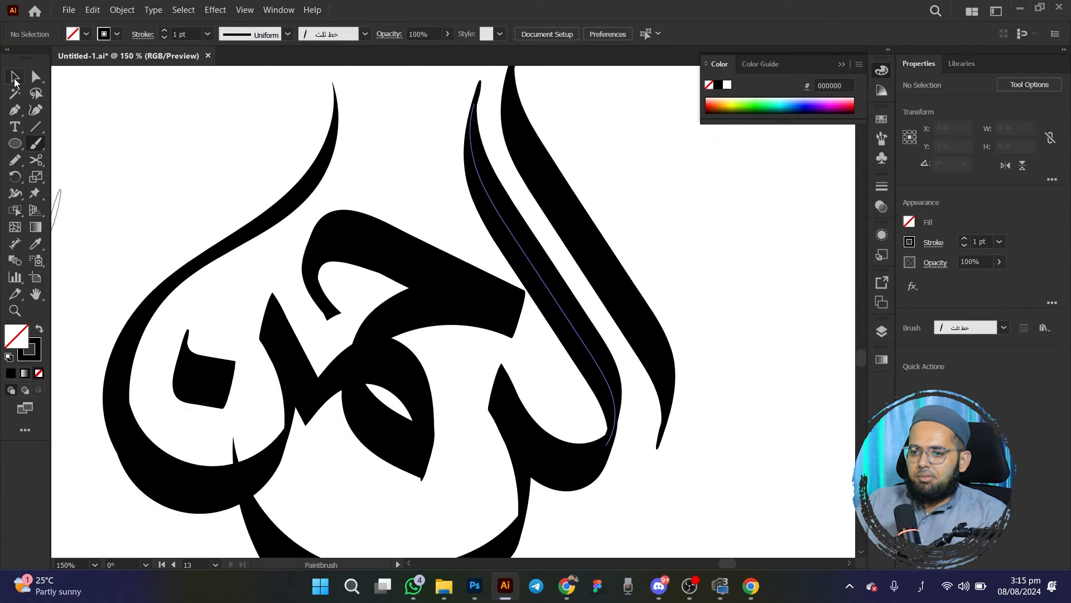
# Place a copy of the alif's brush stroke in the empty area above and to the right of the word
pyautogui.press('v')
pyautogui.hotkey('ctrl', '-')
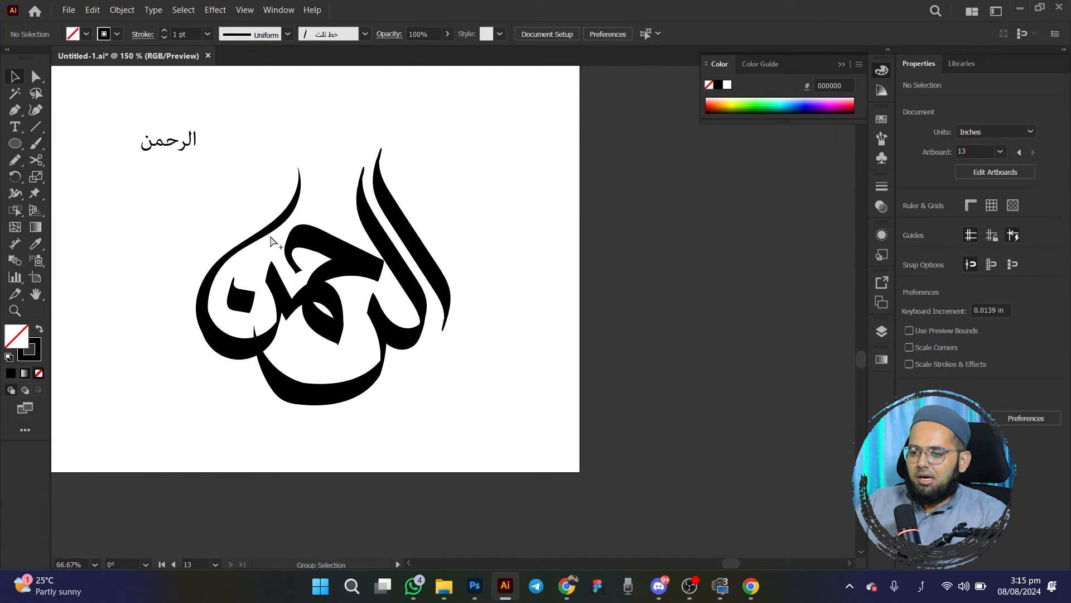
pyautogui.moveTo(462, 411); pyautogui.dragTo(240, 217)
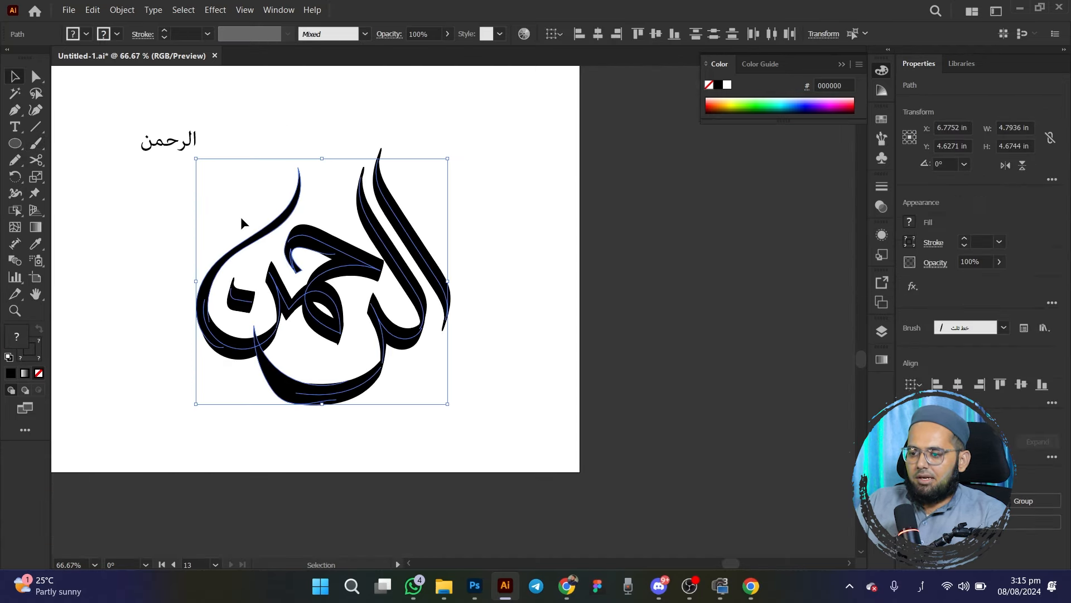
pyautogui.click(312, 200)
pyautogui.moveTo(399, 218); pyautogui.dragTo(469, 125)
pyautogui.scroll(1, 468, 123)
# Expand the appearance of all the word's brush strokes into filled outlines, leaving out the copied alif, and deselect them
pyautogui.moveTo(361, 257)
pyautogui.mouseDown()
pyautogui.moveTo(462, 203)
pyautogui.moveTo(169, 490)
pyautogui.mouseUp()
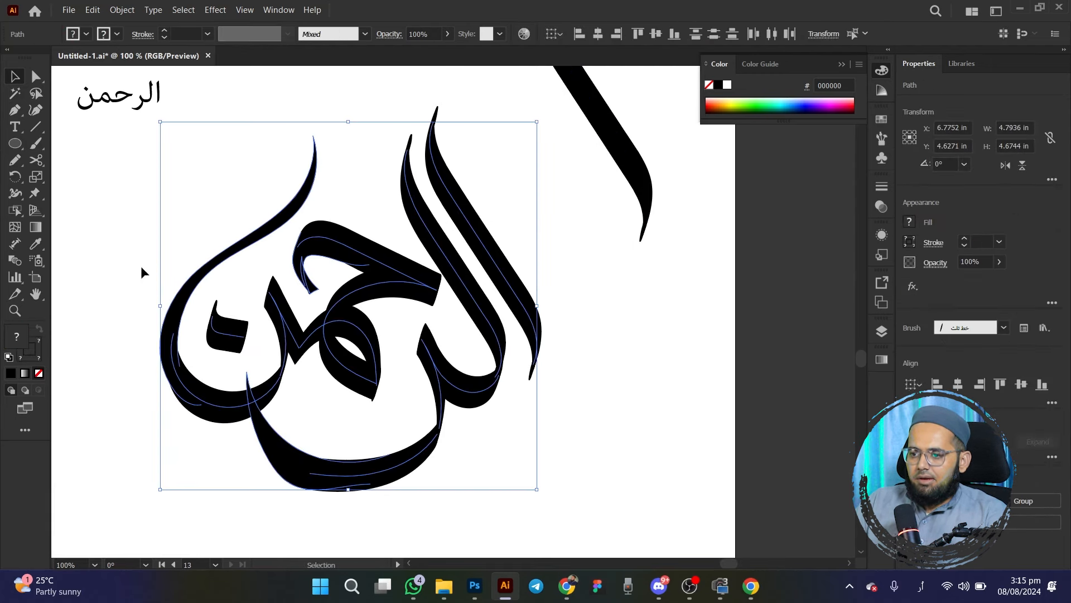
pyautogui.click(120, 11)
pyautogui.click(202, 205)
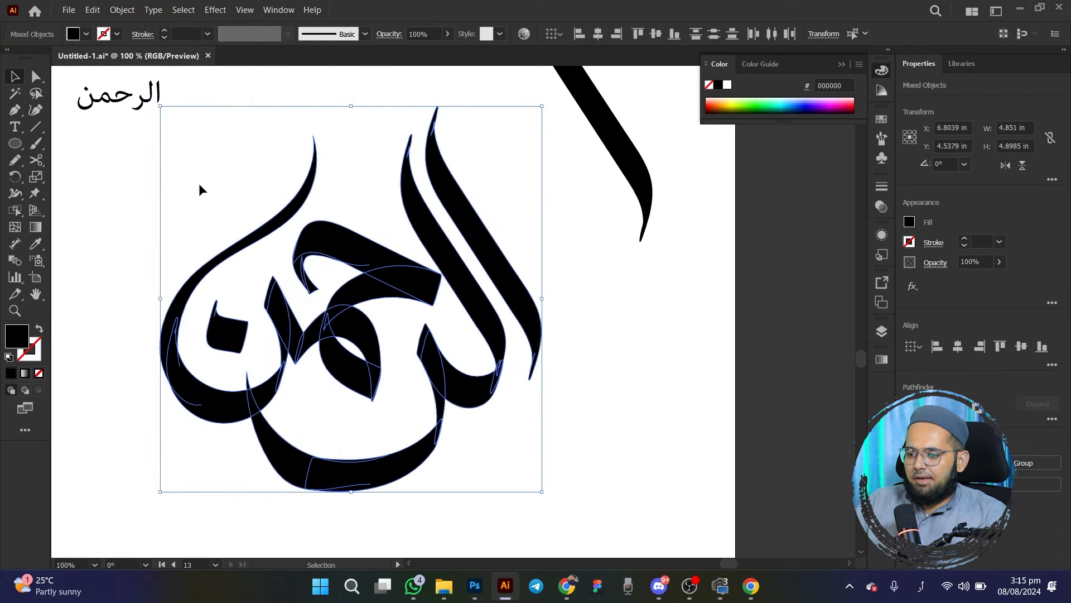
pyautogui.click(212, 189)
# Reduce the copied alif's stroke weight to 0.5 pt and activate the Paintbrush
pyautogui.click(617, 138)
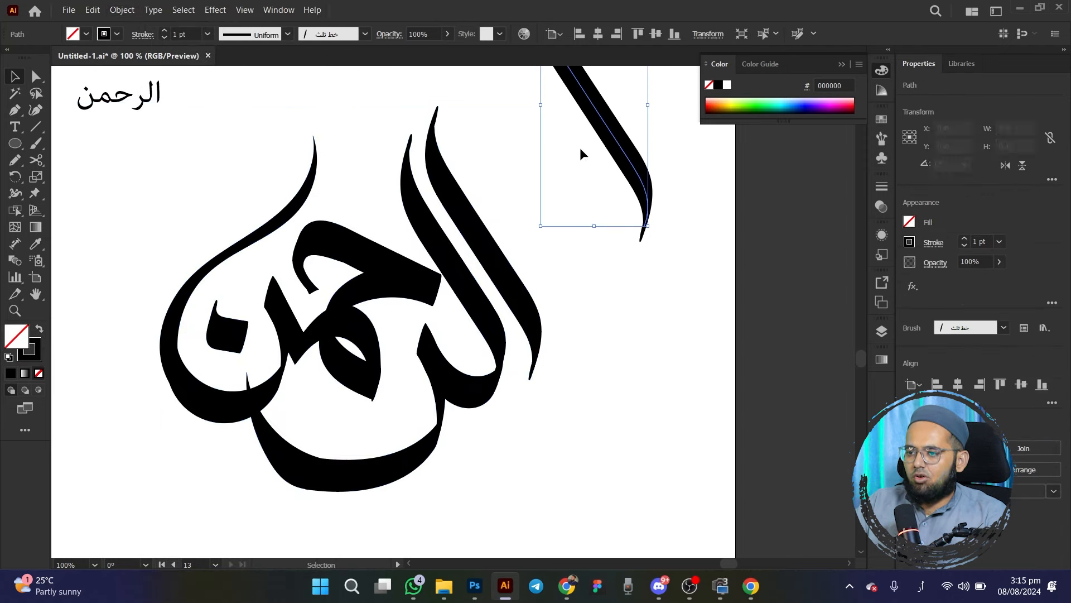
pyautogui.click(166, 38)
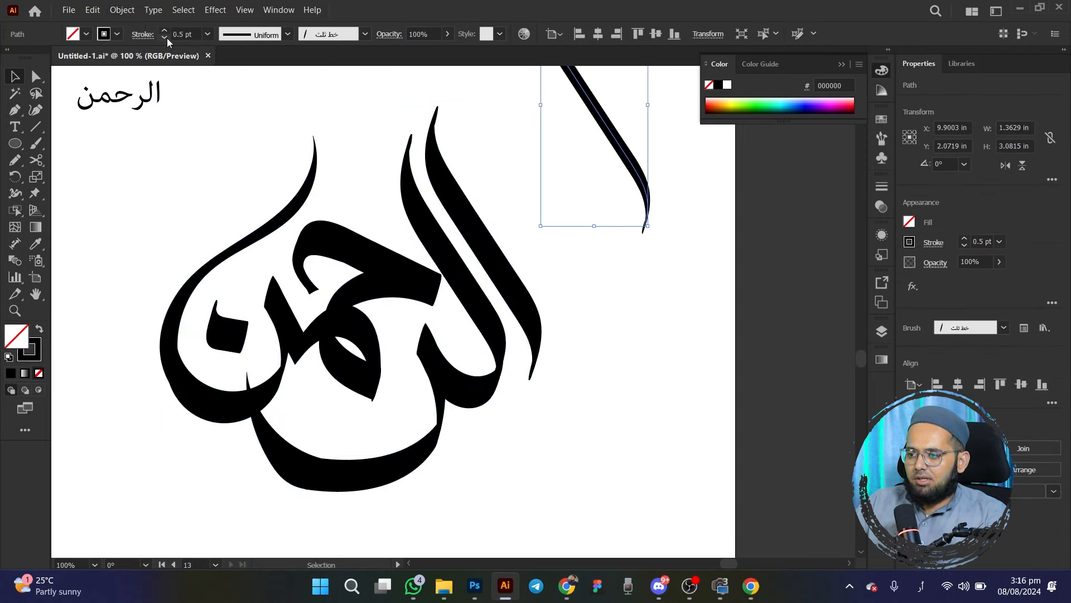
pyautogui.click(35, 143)
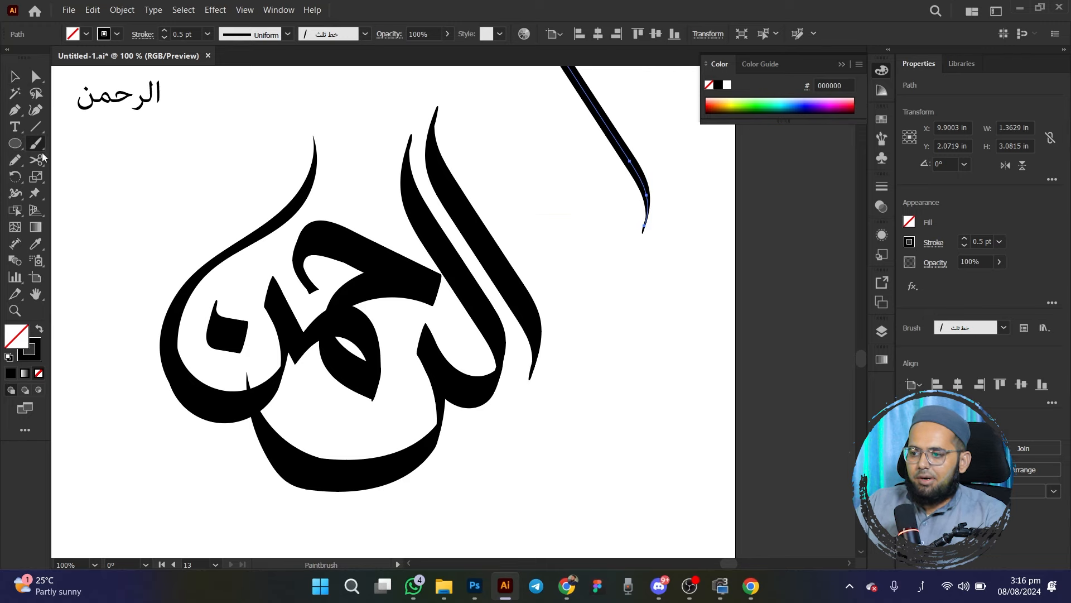
# Try painting a small mark between the meem and the raa's bowl at 0.5 pt, and undo it
pyautogui.scroll(1, 447, 265)
pyautogui.scroll(-1, 447, 264)
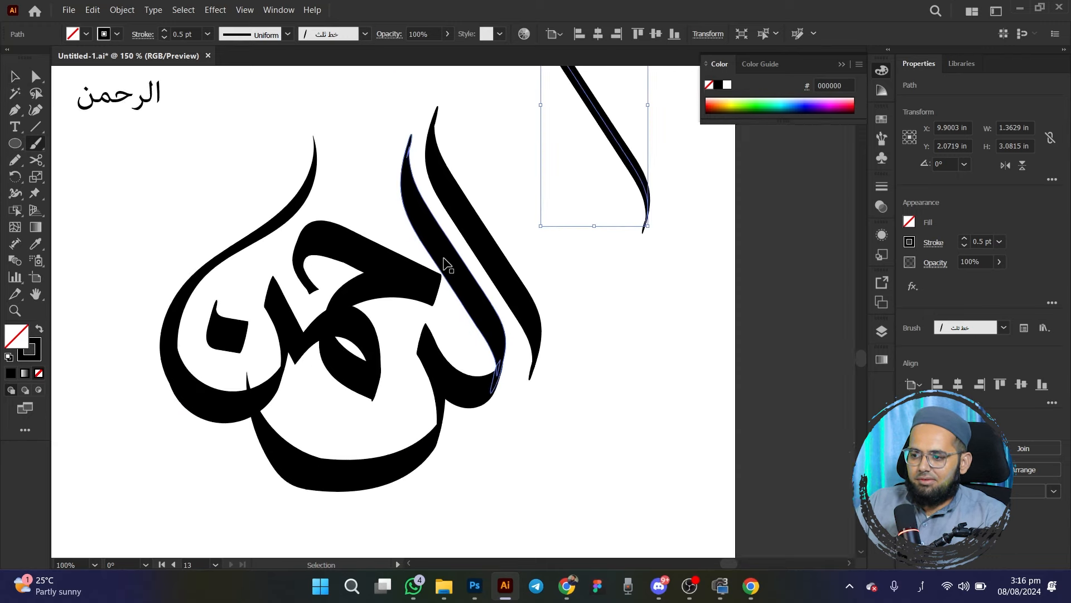
pyautogui.scroll(2, 299, 473)
pyautogui.moveTo(338, 320); pyautogui.dragTo(374, 341)
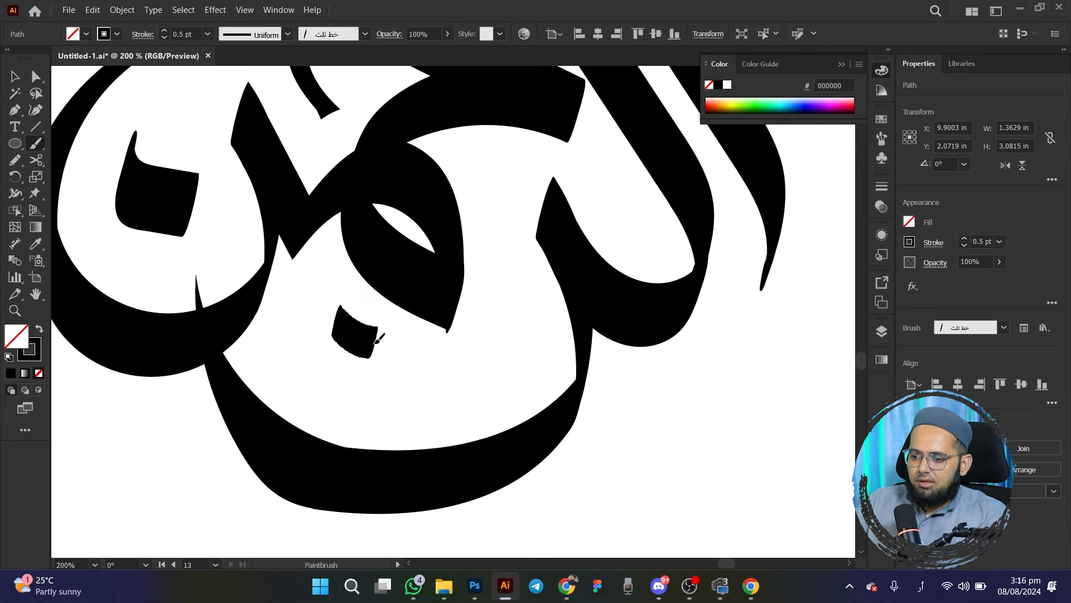
pyautogui.scroll(-1, 317, 346)
pyautogui.hotkey('ctrl', 'z')
pyautogui.hotkey('ctrl', 'z')
pyautogui.scroll(3, 279, 143)
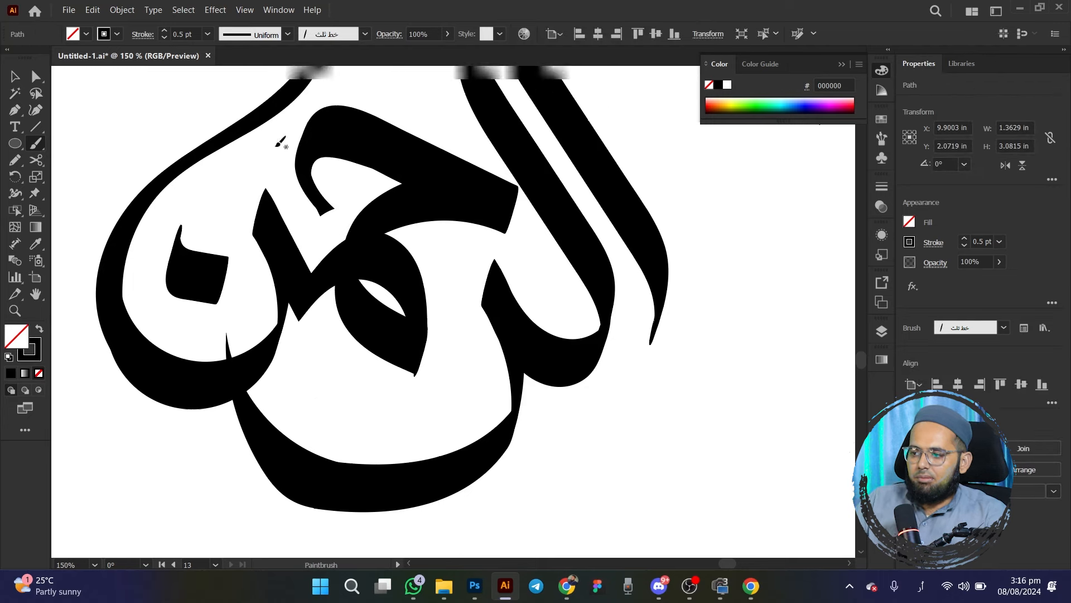
# Reduce the copied alif's stroke weight to 0.25 pt and activate the Paintbrush again
pyautogui.click(15, 77)
pyautogui.click(164, 38)
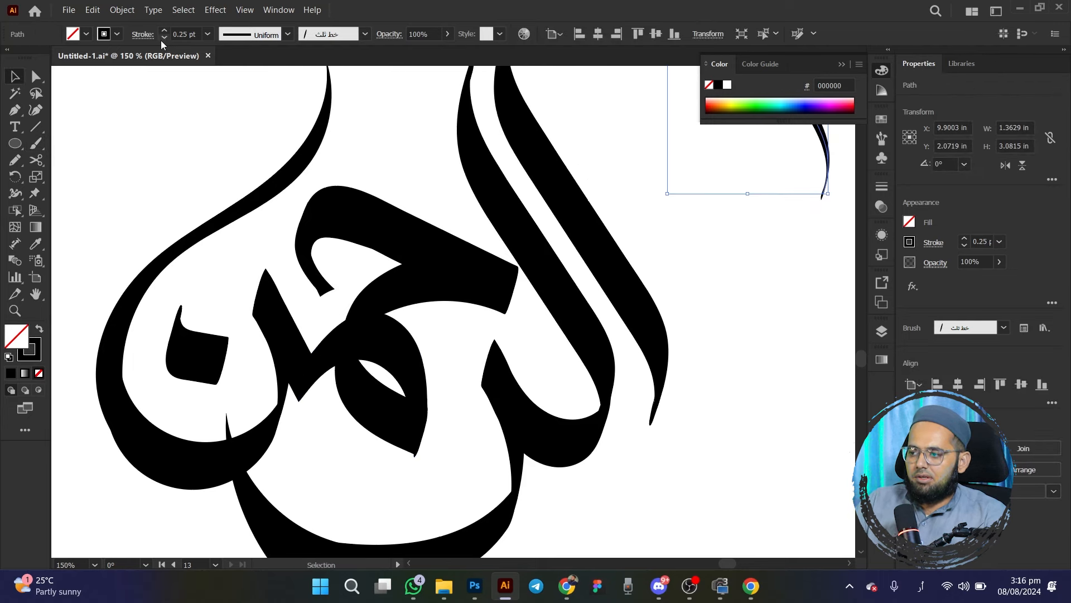
pyautogui.click(38, 148)
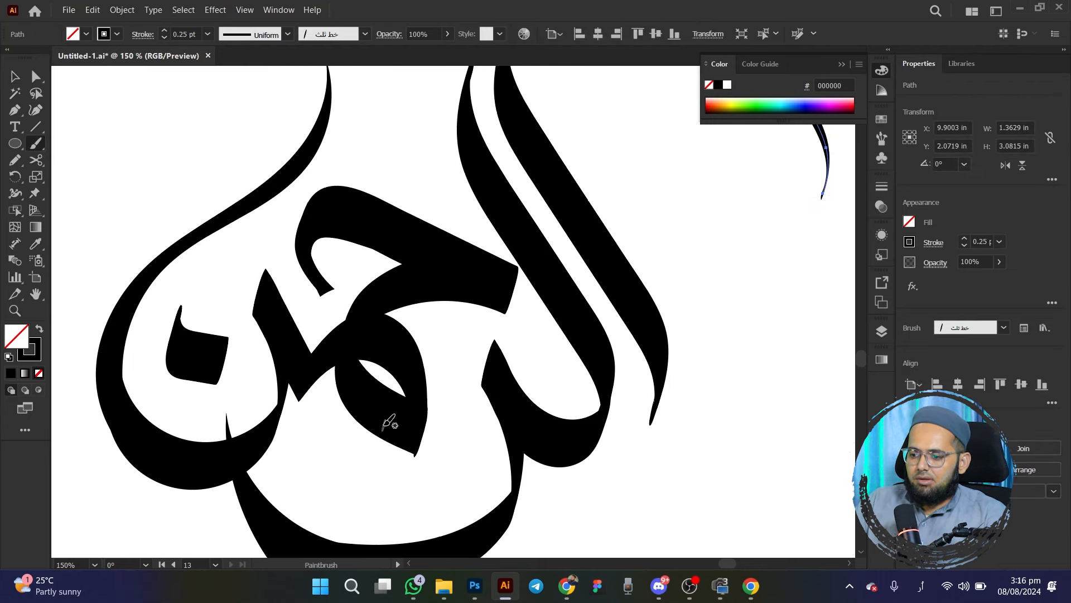
# Paint a small decorative meem with a curved tail in the space between the large meem and the raa's bowl
pyautogui.moveTo(349, 467); pyautogui.dragTo(306, 334)
pyautogui.scroll(1, 306, 334)
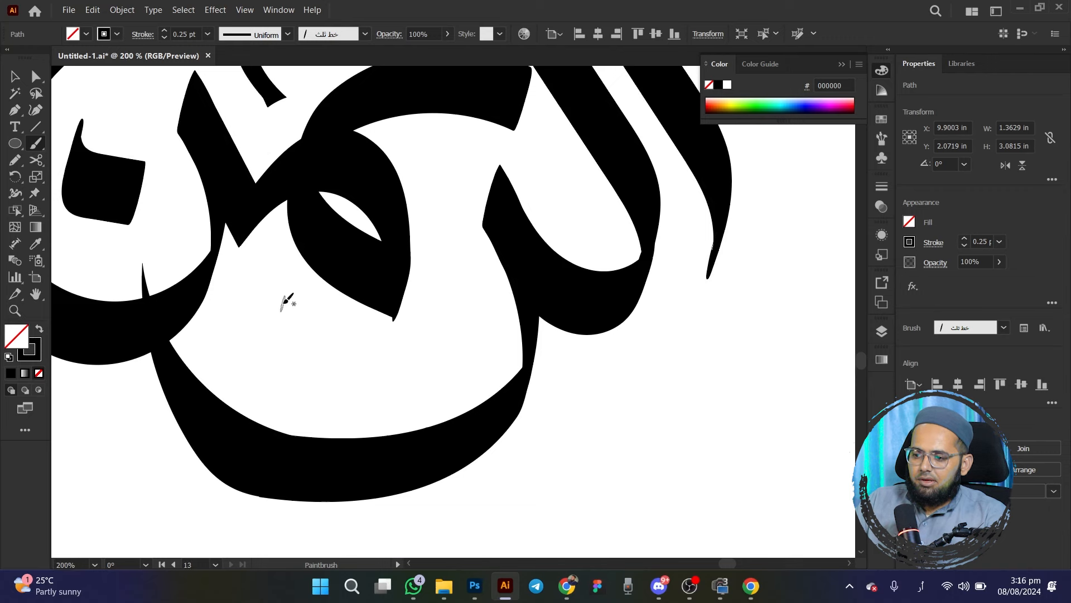
pyautogui.moveTo(278, 302)
pyautogui.mouseDown()
pyautogui.moveTo(310, 321)
pyautogui.moveTo(299, 300)
pyautogui.moveTo(257, 316)
pyautogui.moveTo(293, 360)
pyautogui.moveTo(299, 390)
pyautogui.moveTo(360, 421)
pyautogui.moveTo(343, 436)
pyautogui.mouseUp()
pyautogui.scroll(-1, 297, 406)
pyautogui.scroll(-1, 343, 436)
pyautogui.moveTo(395, 415); pyautogui.dragTo(423, 483)
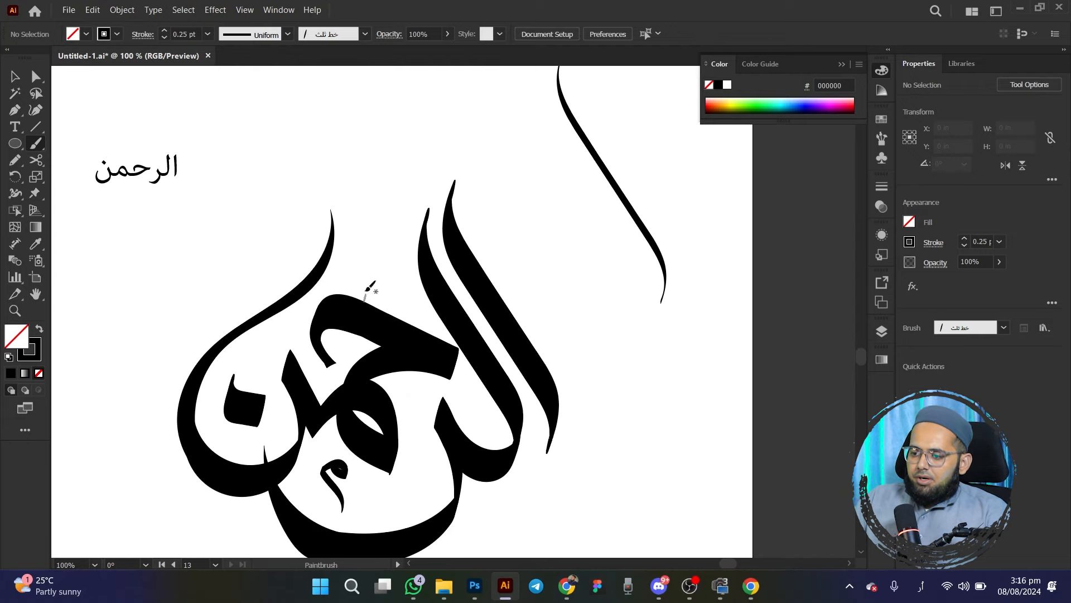
# Try painting a small decorative mark above the haa with the 0.25 pt calligraphic brush
pyautogui.scroll(1, 392, 266)
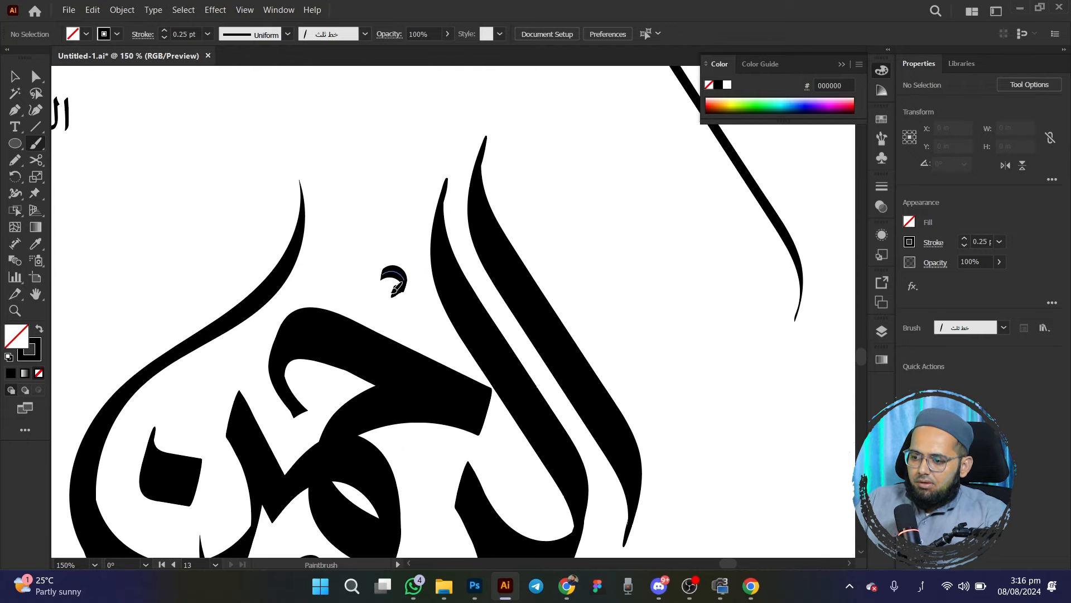
pyautogui.moveTo(379, 290); pyautogui.dragTo(377, 290)
pyautogui.scroll(2, 390, 302)
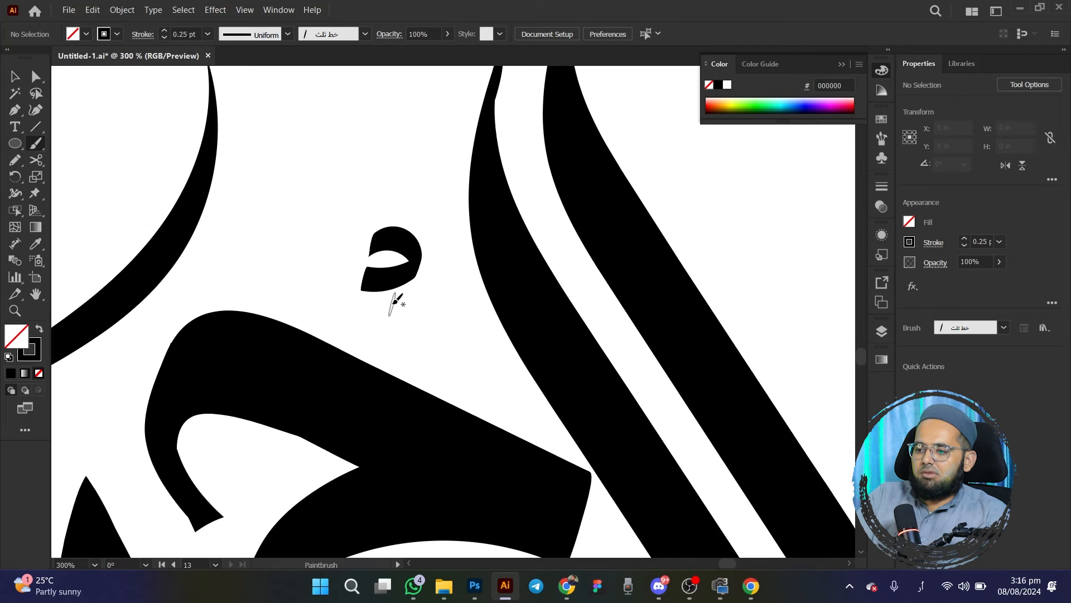
pyautogui.hotkey('ctrl', 'z')
pyautogui.hotkey('ctrl', 'z')
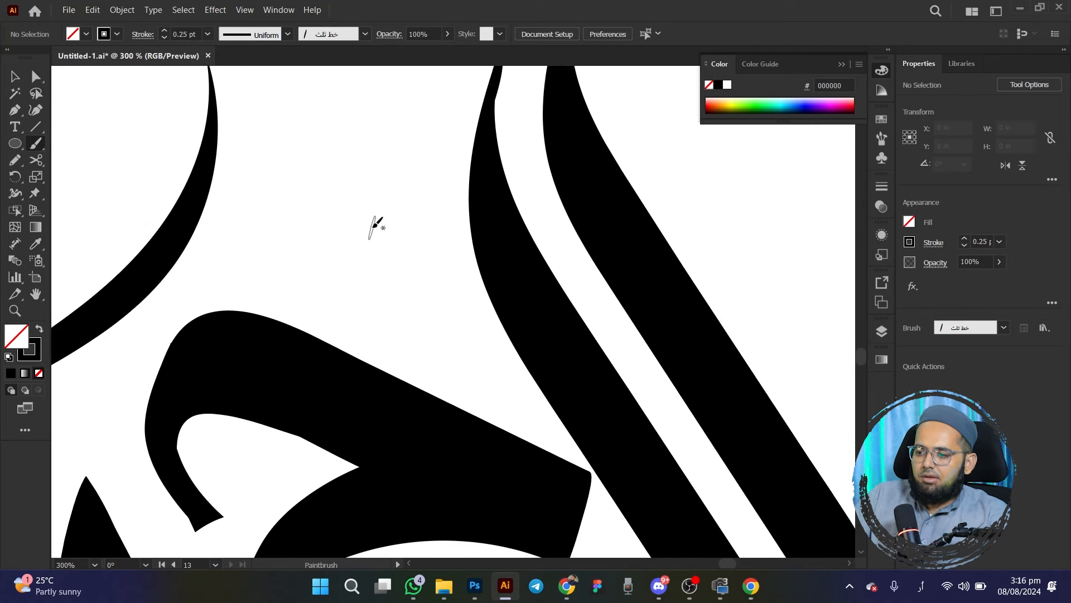
# Paint a small hooked mark above the haa and draw a black-filled pencil piece about 0.30 by 0.09 in at its base
pyautogui.moveTo(362, 229)
pyautogui.mouseDown()
pyautogui.moveTo(401, 232)
pyautogui.moveTo(406, 256)
pyautogui.moveTo(371, 260)
pyautogui.moveTo(384, 239)
pyautogui.moveTo(404, 244)
pyautogui.moveTo(310, 246)
pyautogui.moveTo(343, 273)
pyautogui.moveTo(384, 272)
pyautogui.mouseUp()
pyautogui.scroll(1, 369, 258)
pyautogui.press('n')
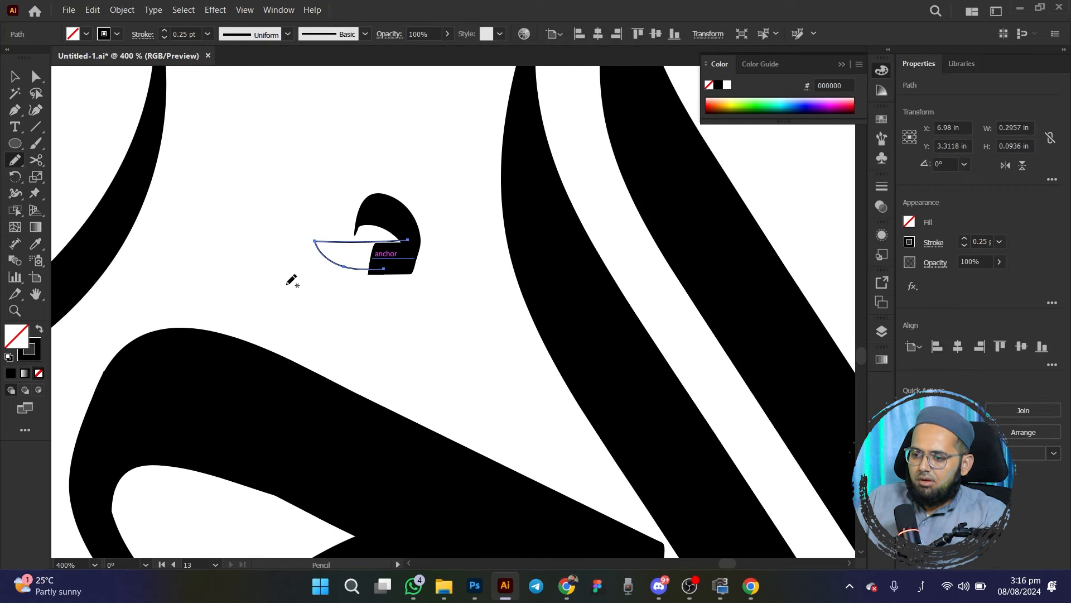
pyautogui.click(39, 329)
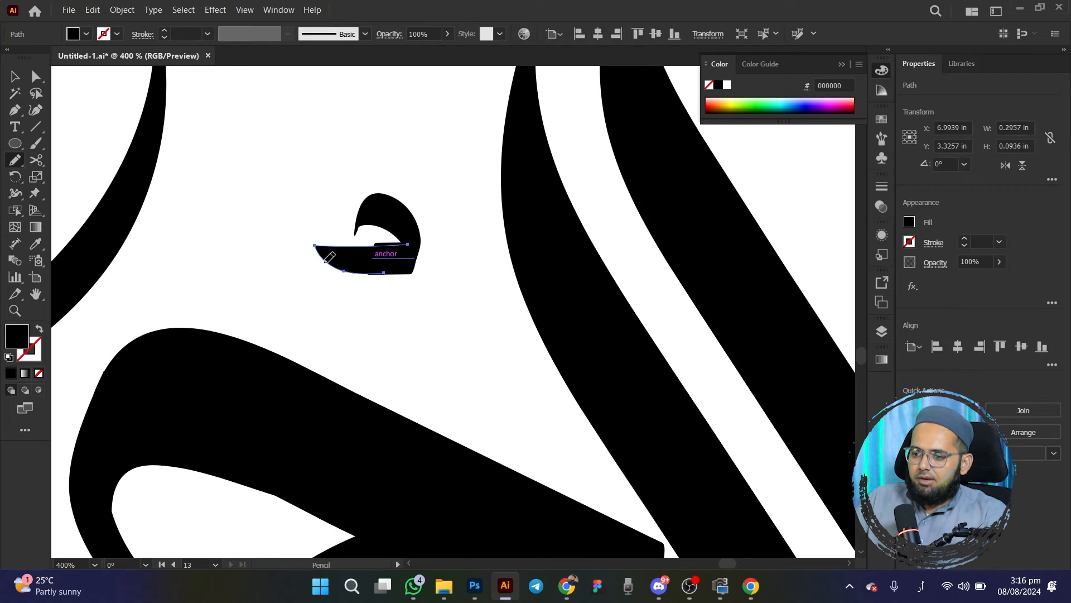
# Nudge the pencil piece against the hooked mark and adjust its anchor points so the two shapes blend
pyautogui.scroll(2, 390, 231)
pyautogui.press('Right')
pyautogui.press('Right')
pyautogui.press('Right')
pyautogui.press('Right')
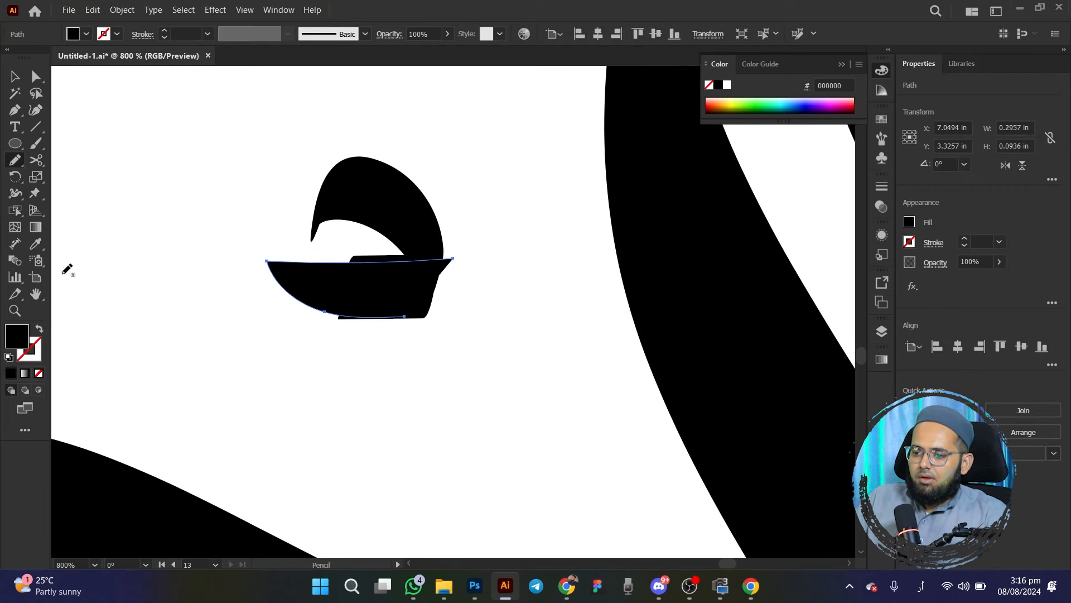
pyautogui.click(32, 80)
pyautogui.moveTo(452, 258); pyautogui.dragTo(432, 248)
pyautogui.moveTo(325, 312); pyautogui.dragTo(328, 318)
pyautogui.click(15, 76)
pyautogui.click(285, 330)
pyautogui.scroll(-5, 286, 327)
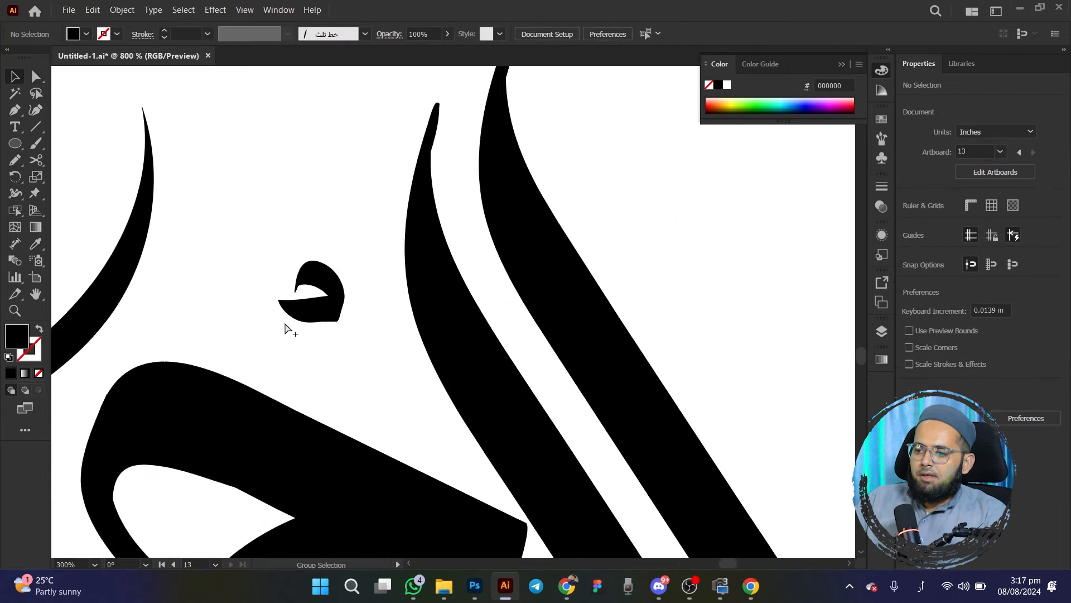
# Examine the full الرحمن composition, including the small marks and the raa's bowl
pyautogui.moveTo(333, 349); pyautogui.dragTo(441, 215)
pyautogui.scroll(-1, 434, 254)
pyautogui.moveTo(441, 276); pyautogui.dragTo(469, 278)
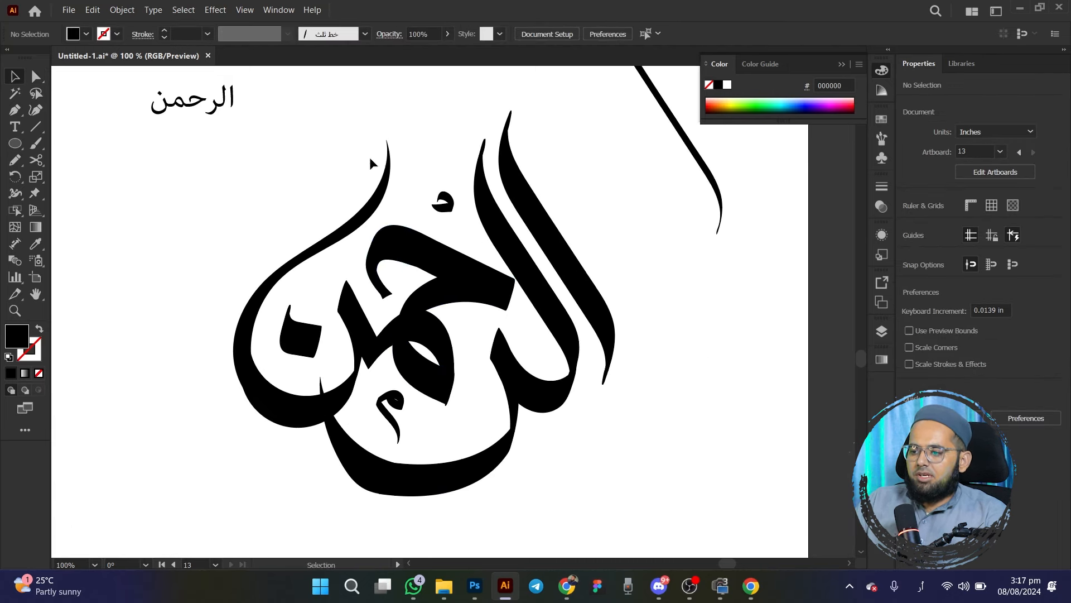
pyautogui.scroll(1, 461, 427)
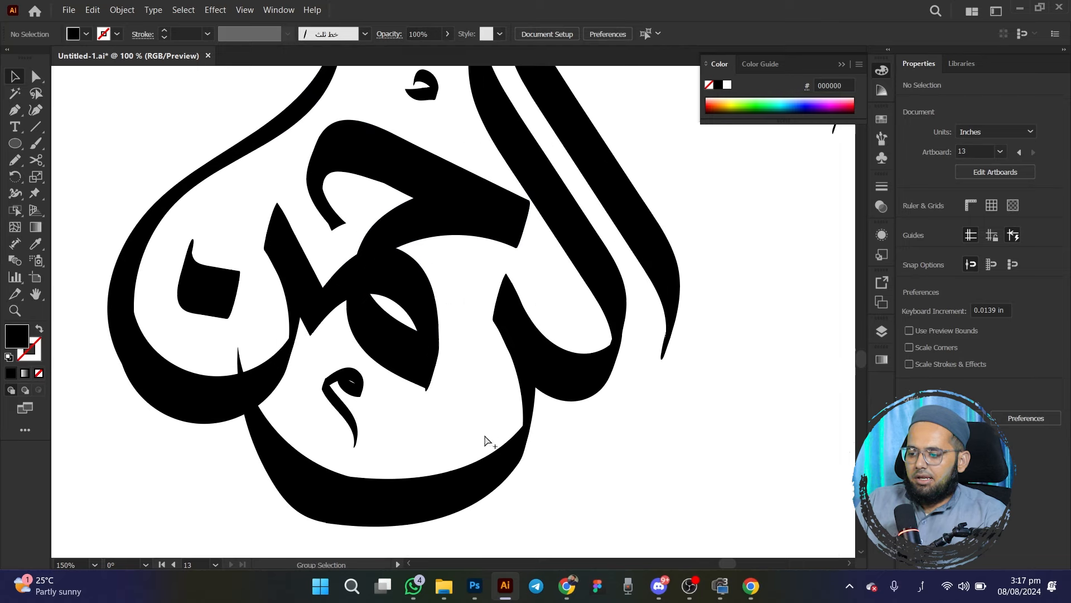
pyautogui.scroll(-1, 496, 414)
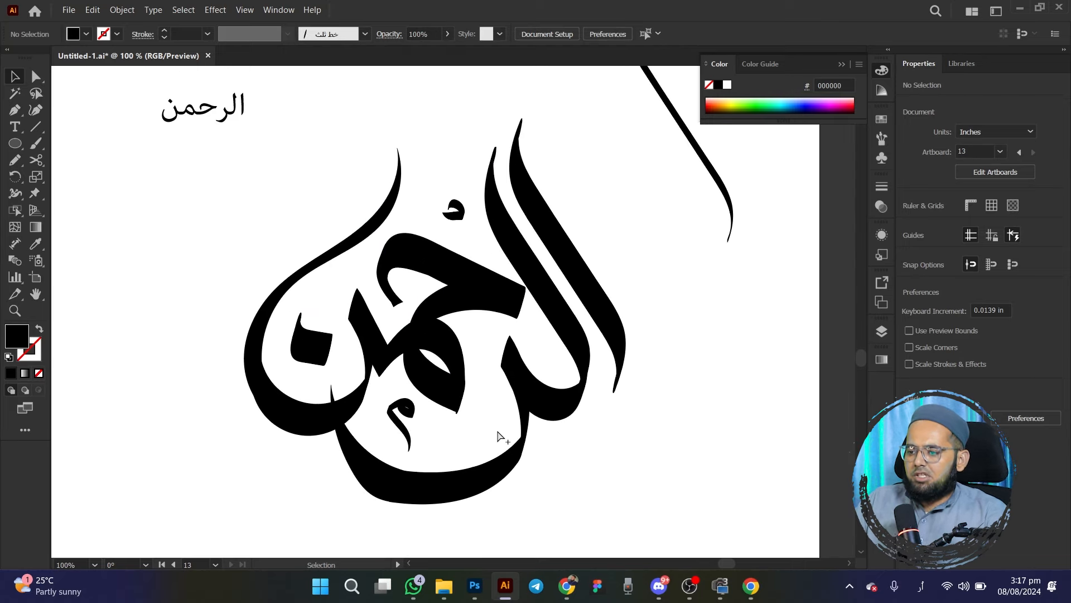
pyautogui.scroll(1, 495, 430)
pyautogui.scroll(-1, 498, 435)
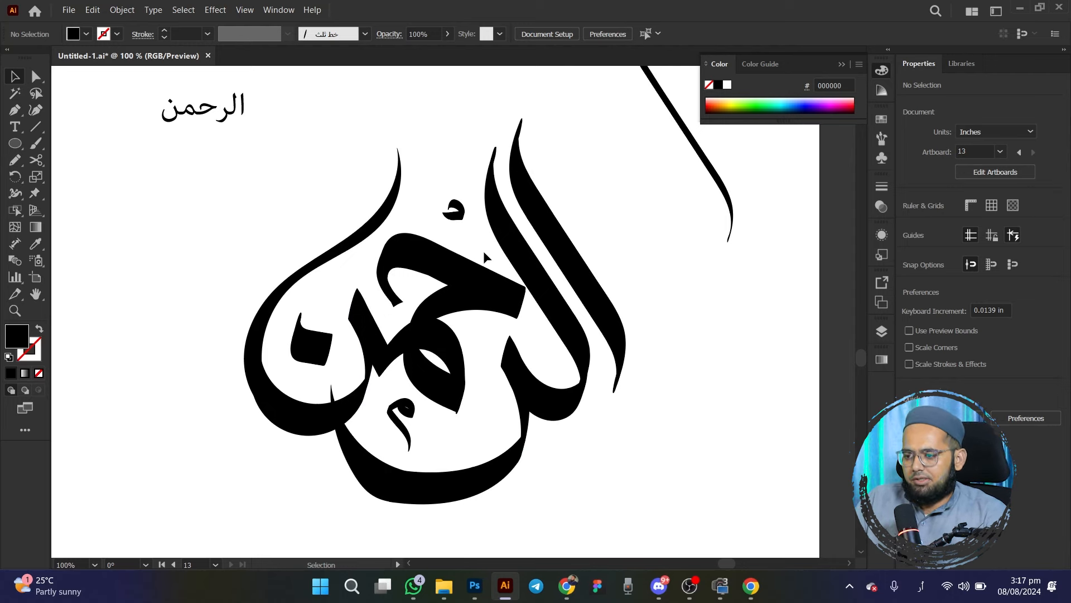
# Draw a freehand teardrop head about 0.80 by 1.12 in at the top of the first alif and fill it black
pyautogui.scroll(2, 597, 131)
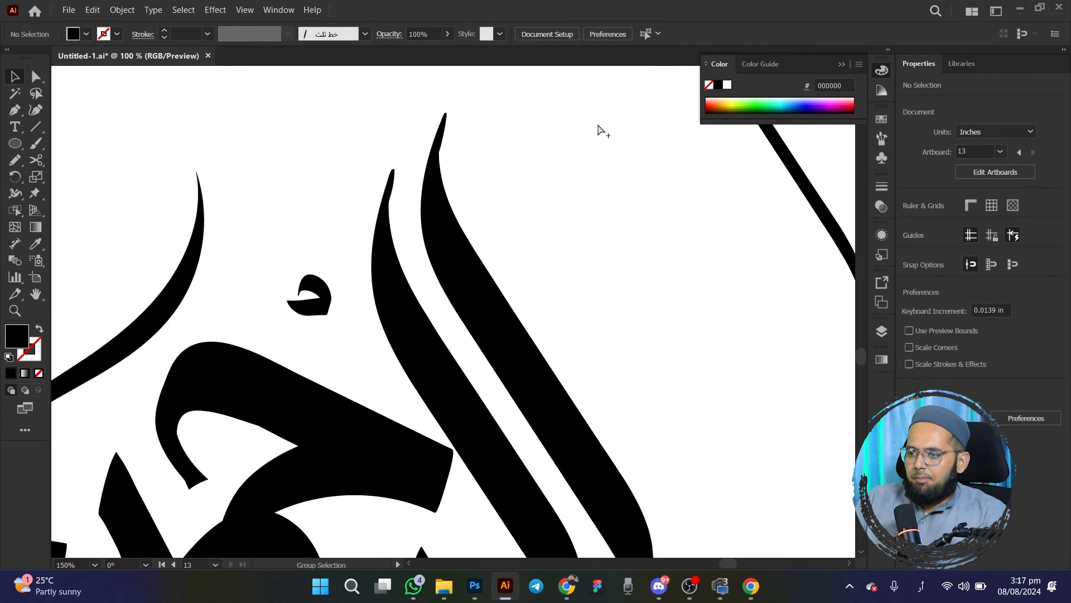
pyautogui.click(15, 160)
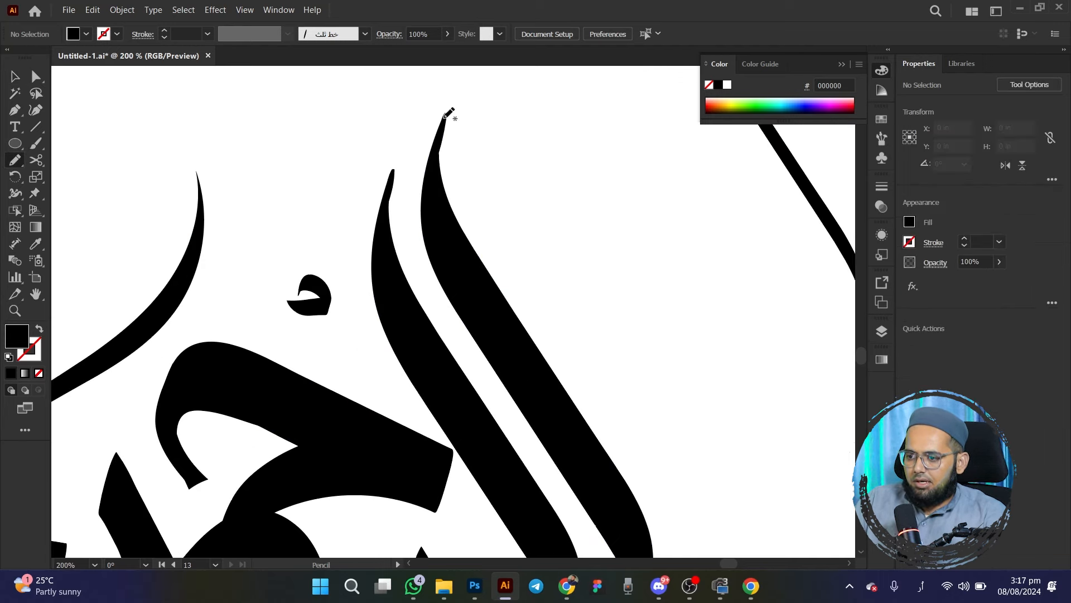
pyautogui.moveTo(491, 204); pyautogui.dragTo(530, 225)
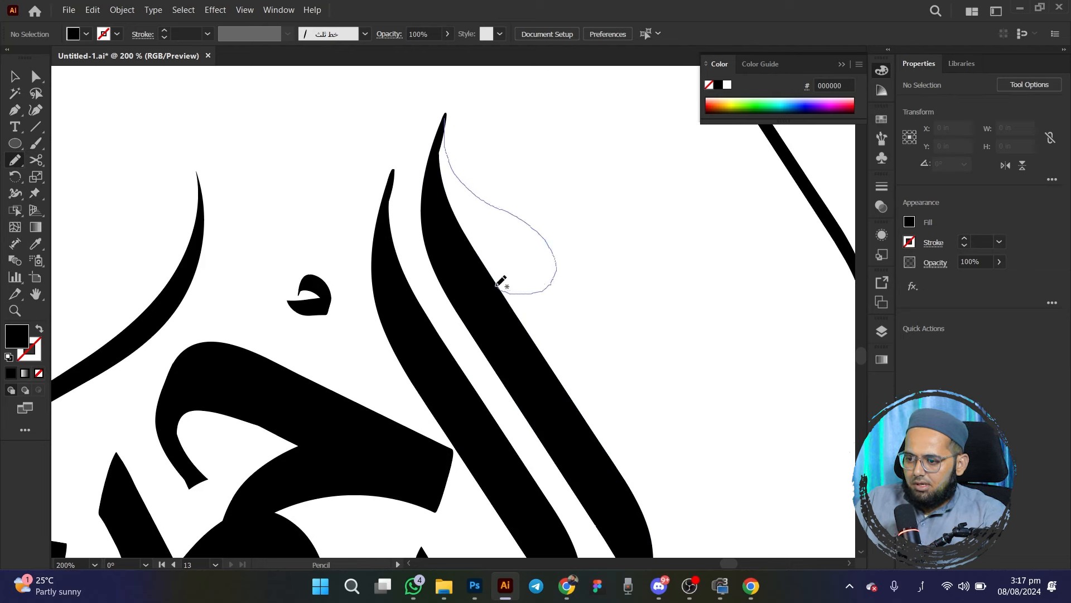
pyautogui.moveTo(474, 266)
pyautogui.mouseDown()
pyautogui.moveTo(432, 196)
pyautogui.moveTo(435, 148)
pyautogui.mouseUp()
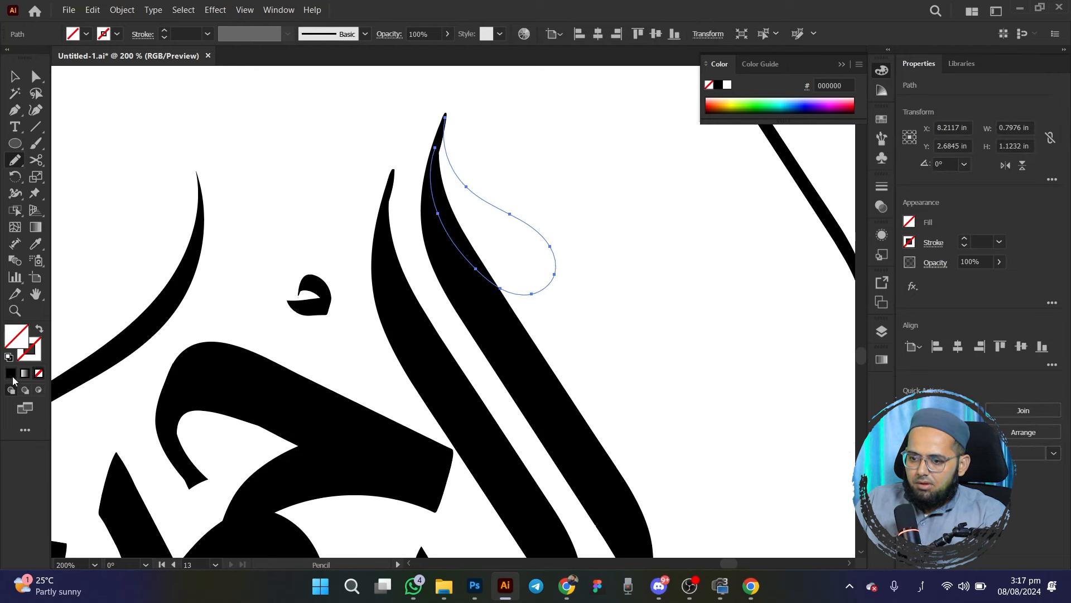
pyautogui.click(12, 376)
pyautogui.click(14, 84)
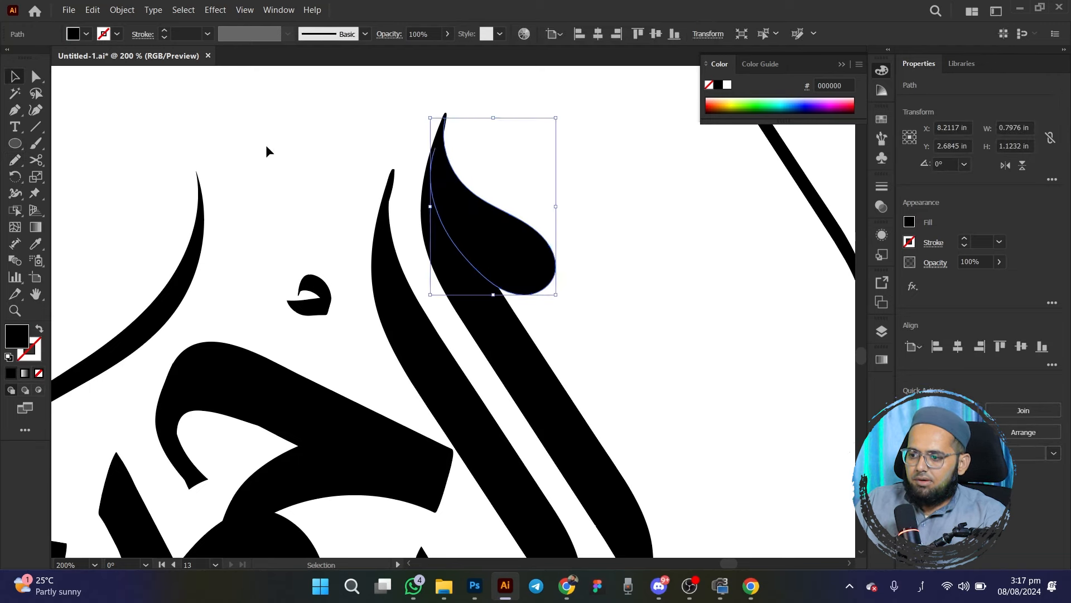
pyautogui.click(267, 148)
# Examine how the first alif's teardrop head sits in the whole composition
pyautogui.scroll(-5, 300, 293)
pyautogui.moveTo(331, 299); pyautogui.dragTo(428, 297)
pyautogui.scroll(3, 414, 267)
pyautogui.click(432, 285)
pyautogui.click(336, 316)
pyautogui.scroll(-1, 334, 318)
pyautogui.moveTo(335, 318); pyautogui.dragTo(450, 256)
pyautogui.scroll(1, 363, 235)
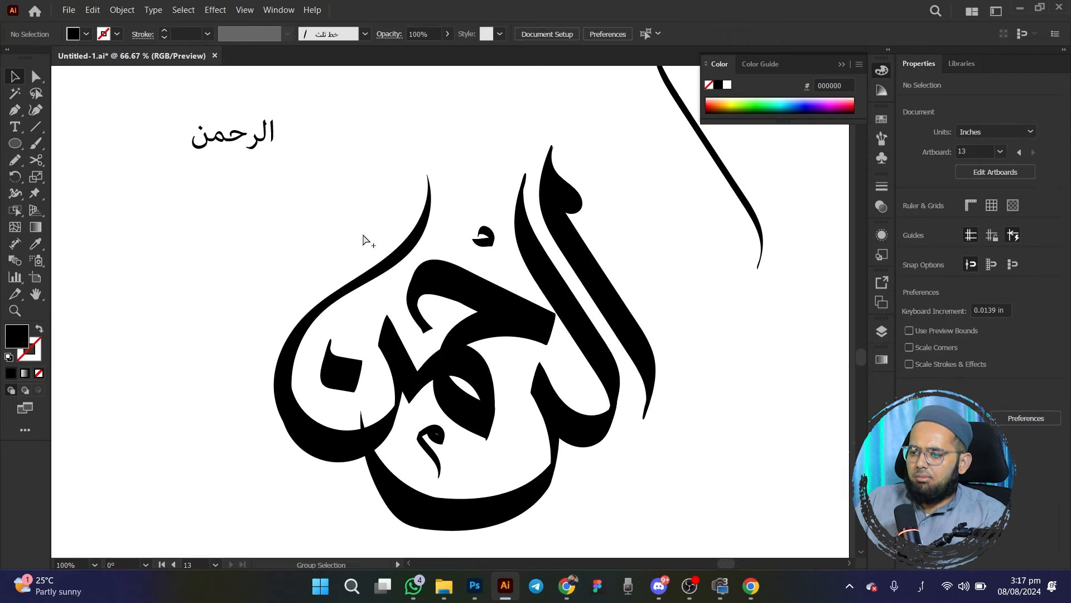
# Draw a freehand spiral flourish about 0.73 by 1.08 in branching from the noon's long upper stroke
pyautogui.scroll(2, 368, 226)
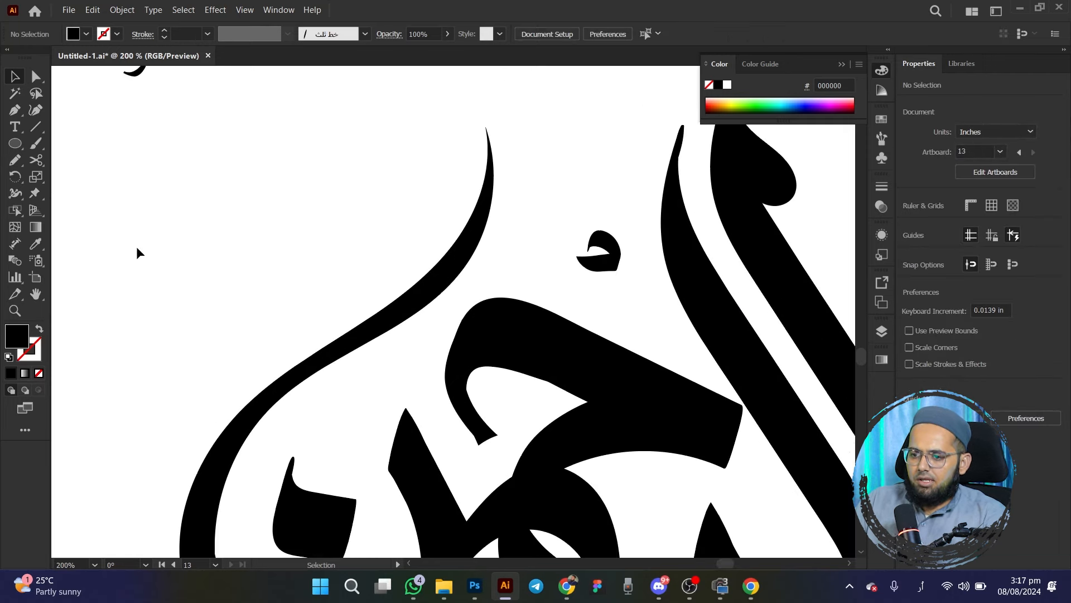
pyautogui.click(15, 161)
pyautogui.moveTo(290, 378)
pyautogui.mouseDown()
pyautogui.moveTo(371, 329)
pyautogui.moveTo(402, 275)
pyautogui.moveTo(397, 220)
pyautogui.moveTo(359, 208)
pyautogui.moveTo(331, 232)
pyautogui.moveTo(335, 273)
pyautogui.moveTo(371, 278)
pyautogui.moveTo(358, 259)
pyautogui.mouseUp()
pyautogui.click(15, 77)
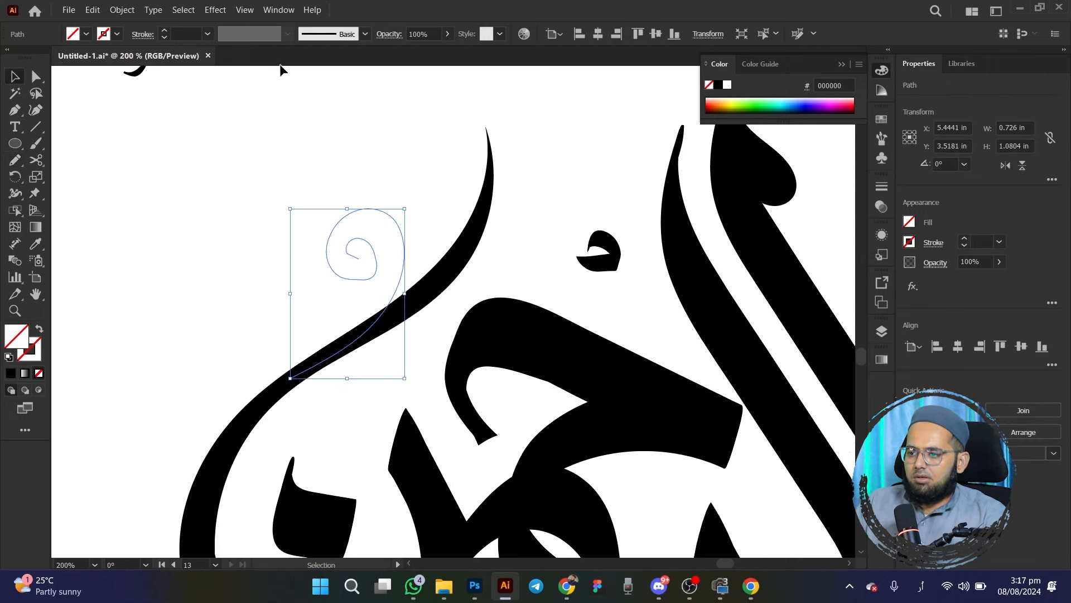
# Give the spiral flourish a 4 pt stroke with the triangular tapered width profile
pyautogui.click(163, 31)
pyautogui.click(164, 31)
pyautogui.click(164, 31)
pyautogui.click(164, 31)
pyautogui.click(287, 34)
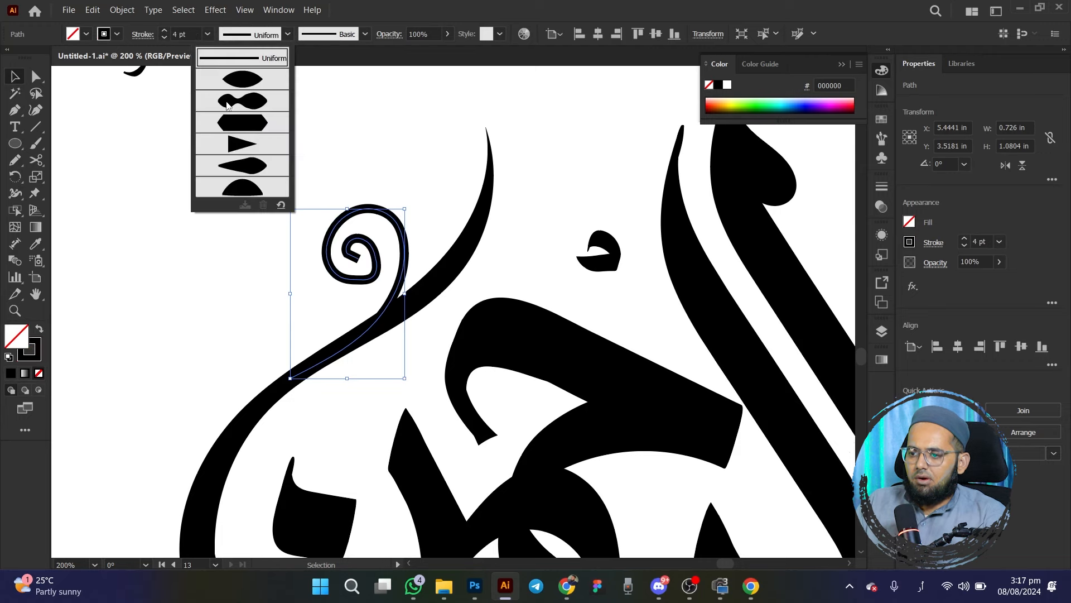
pyautogui.click(236, 145)
pyautogui.click(236, 232)
# Delete the spiral flourish from the noon's upper stroke
pyautogui.hotkey('ctrl', '0')
pyautogui.scroll(2, 218, 232)
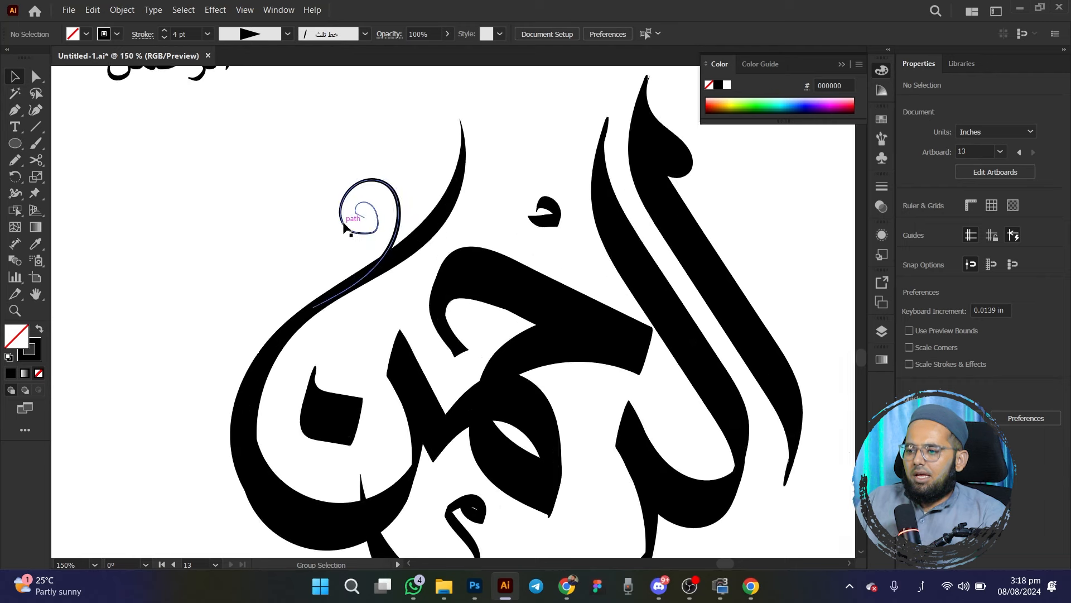
pyautogui.click(361, 228)
pyautogui.click(236, 248)
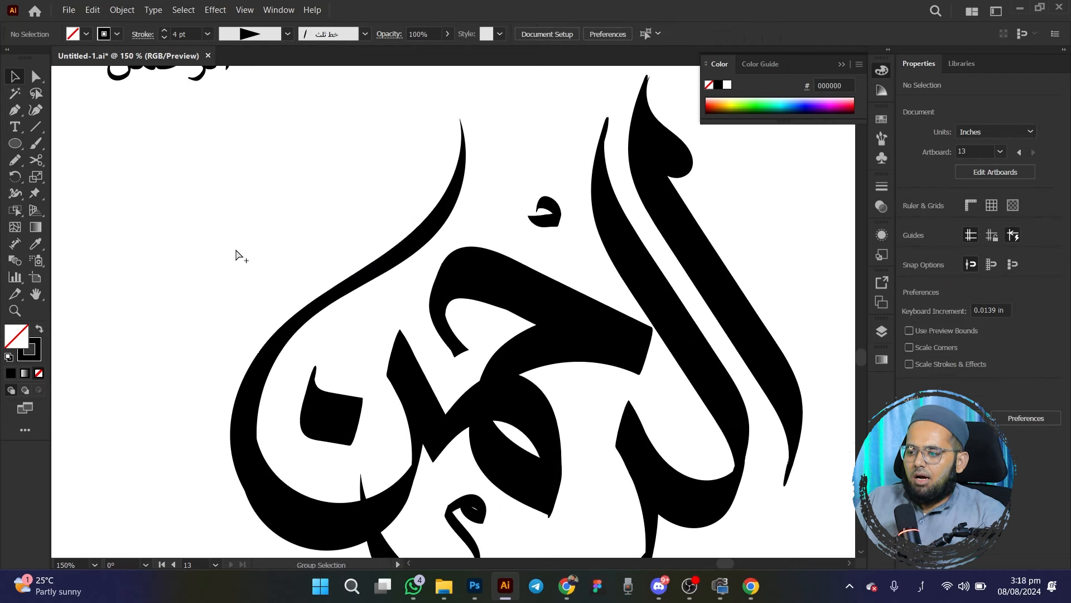
pyautogui.scroll(-2, 235, 248)
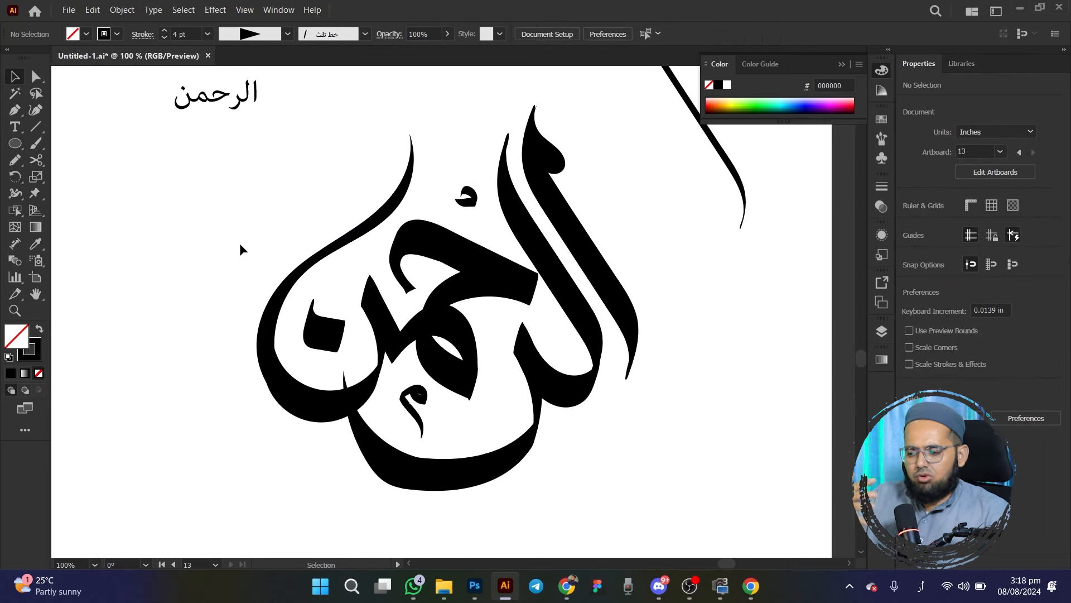